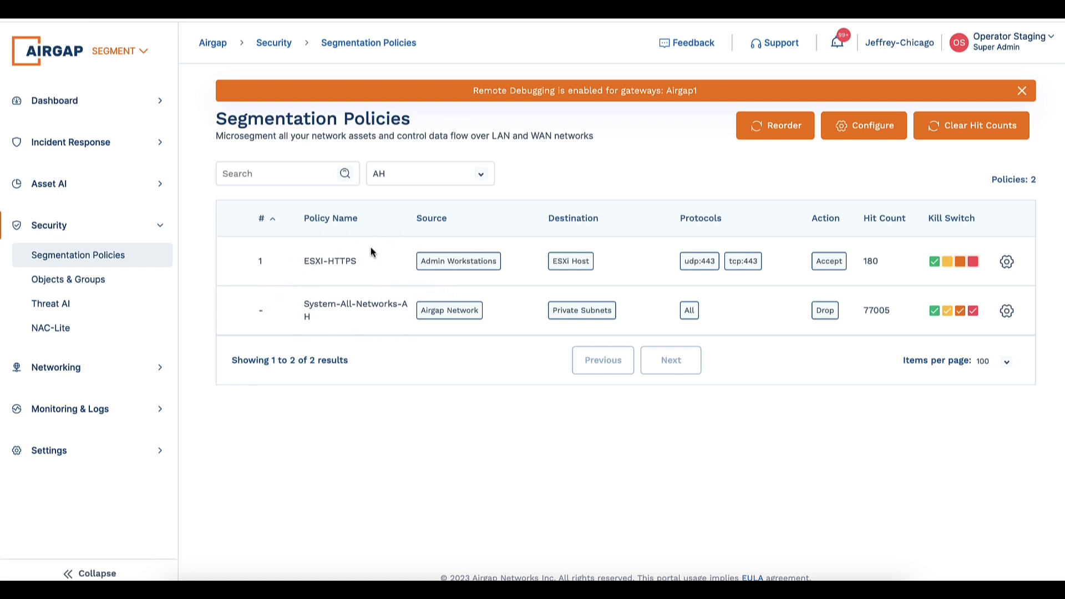
Step: Switch the segmentation policy list's site filter to All Sites
{"action": "left_click", "coordinate": [407, 185]}
{"action": "left_click", "coordinate": [403, 182]}
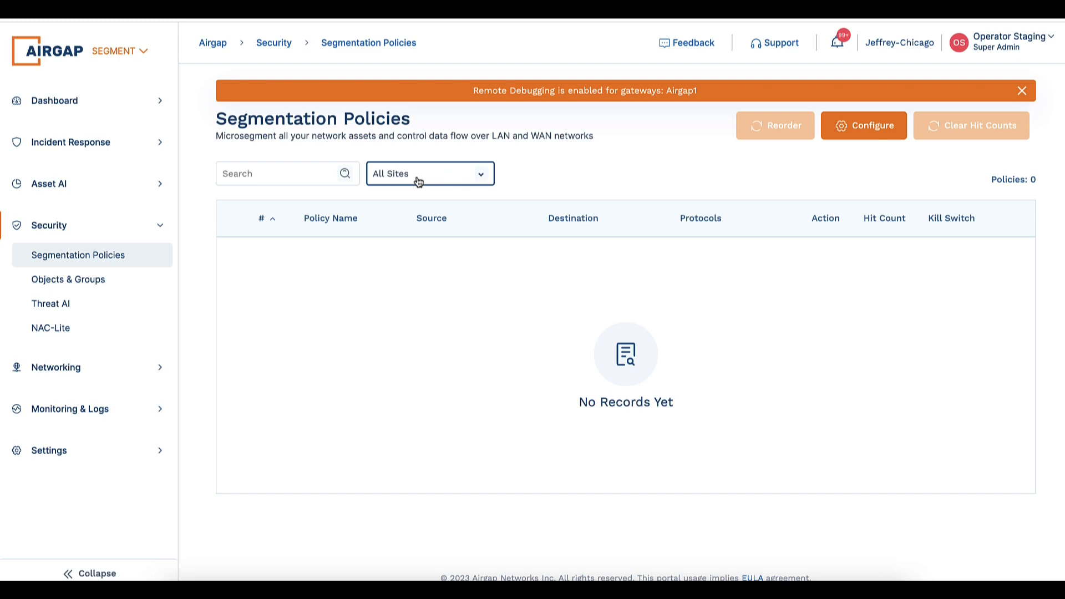
Step: Start a new group in Objects & Groups and name it Windows
{"action": "left_click", "coordinate": [85, 281]}
{"action": "left_click", "coordinate": [913, 127]}
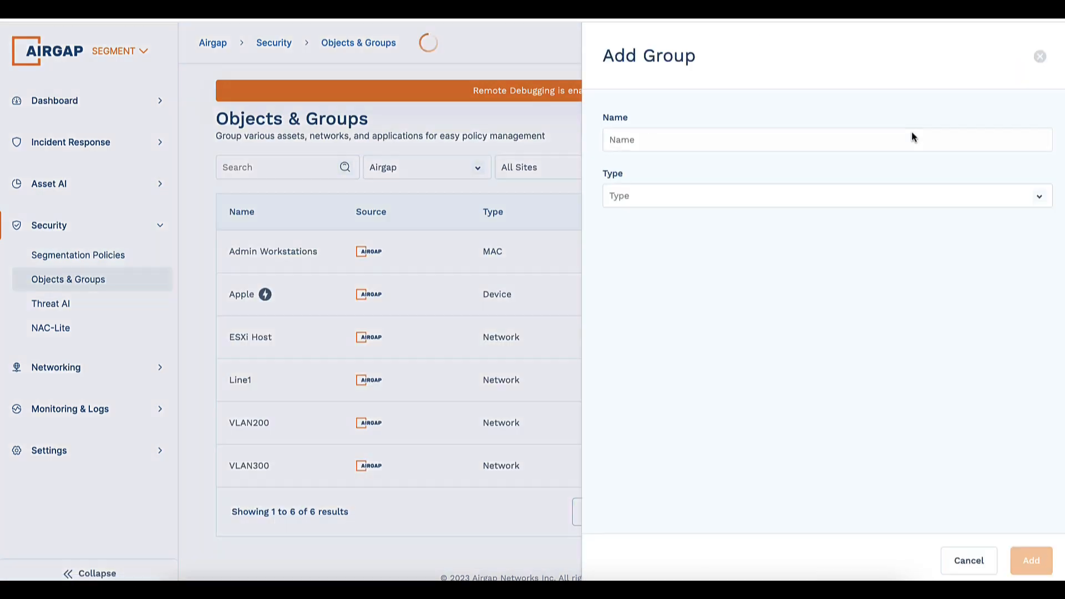
{"action": "left_click", "coordinate": [742, 139]}
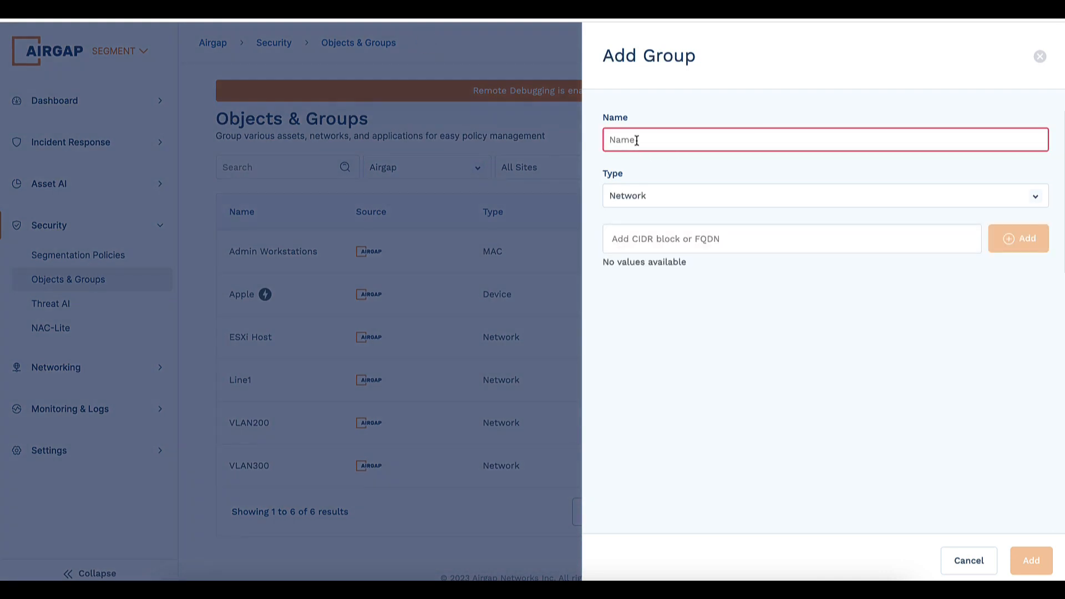
{"action": "type", "text": "Windows"}
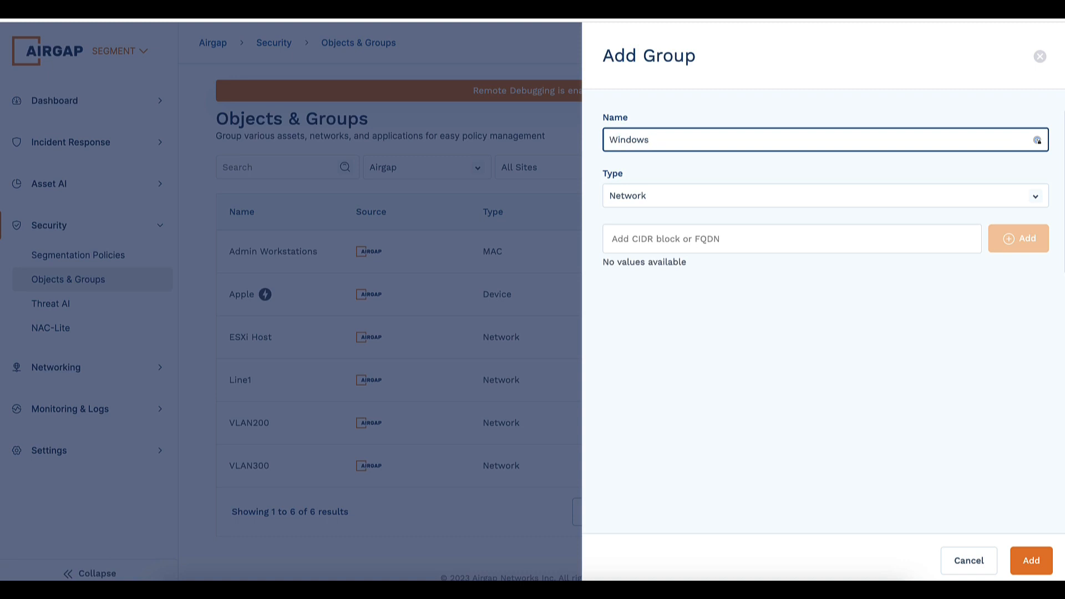
Step: Define the group as type Device with Operating System set to Microsoft Windows, make it autonomous, and add it
{"action": "left_click", "coordinate": [649, 201]}
{"action": "left_click", "coordinate": [643, 216]}
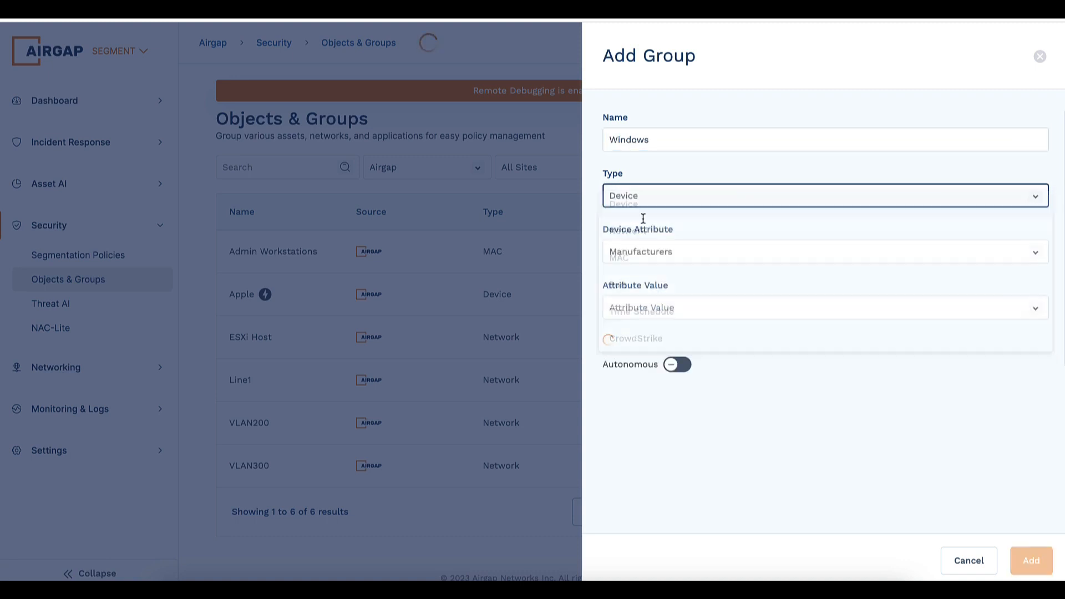
{"action": "left_click", "coordinate": [643, 256]}
{"action": "left_click", "coordinate": [644, 285]}
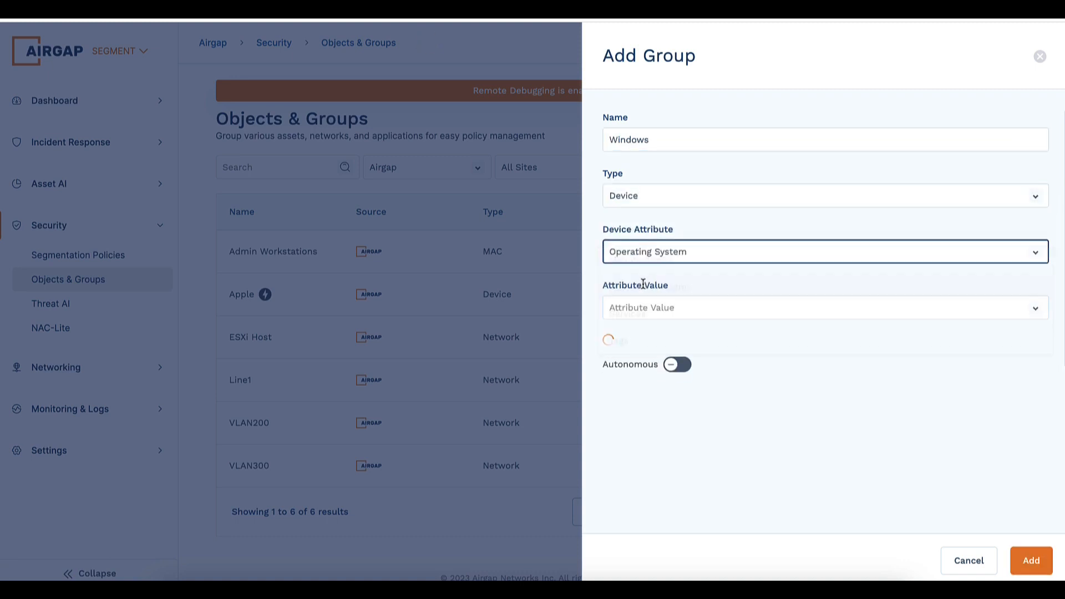
{"action": "left_click", "coordinate": [647, 314]}
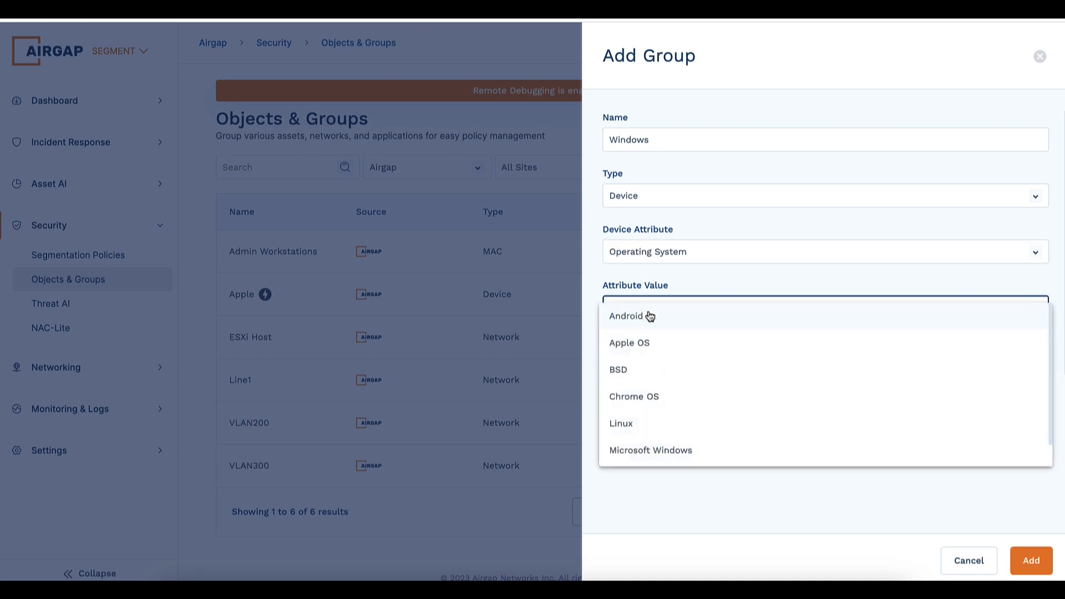
{"action": "left_click", "coordinate": [641, 449]}
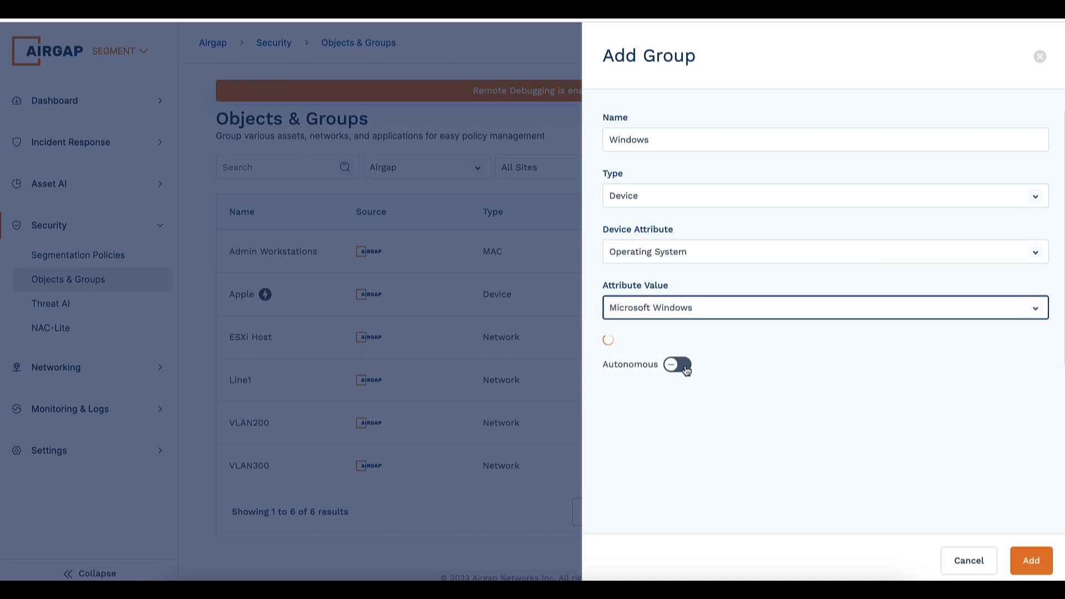
{"action": "left_click", "coordinate": [685, 368]}
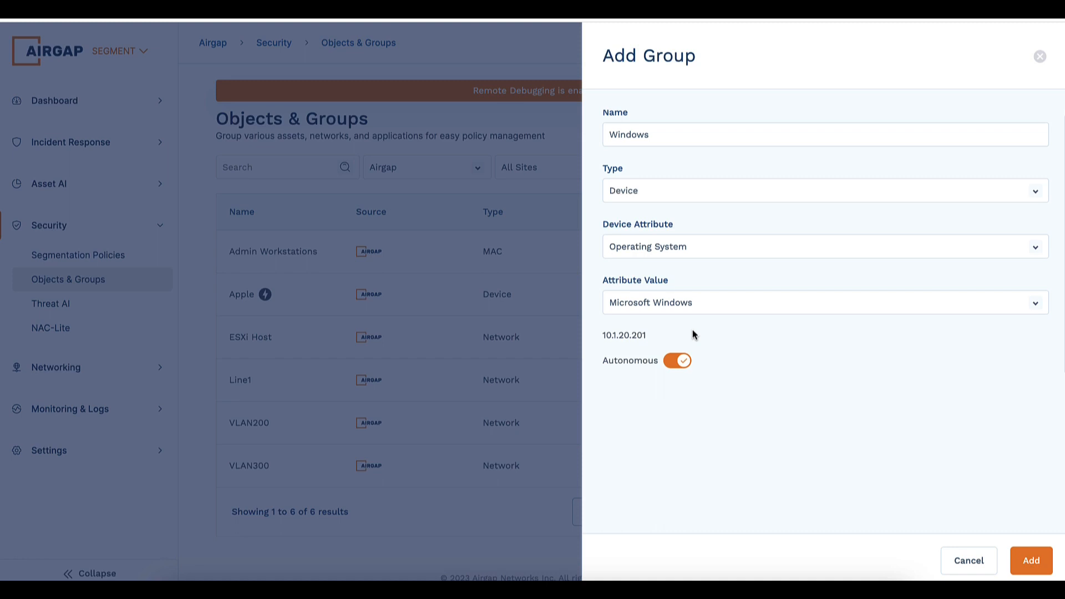
{"action": "left_click", "coordinate": [1030, 563]}
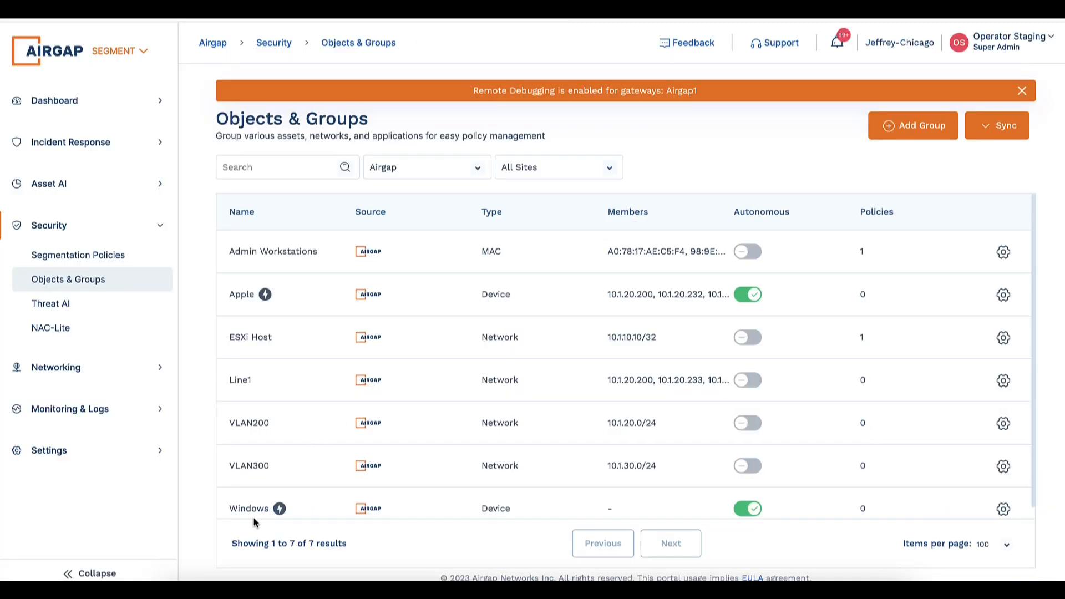
Step: Start a new segmentation policy for all sites with the action Drop and the name DropWindowsLateral
{"action": "left_click", "coordinate": [78, 255]}
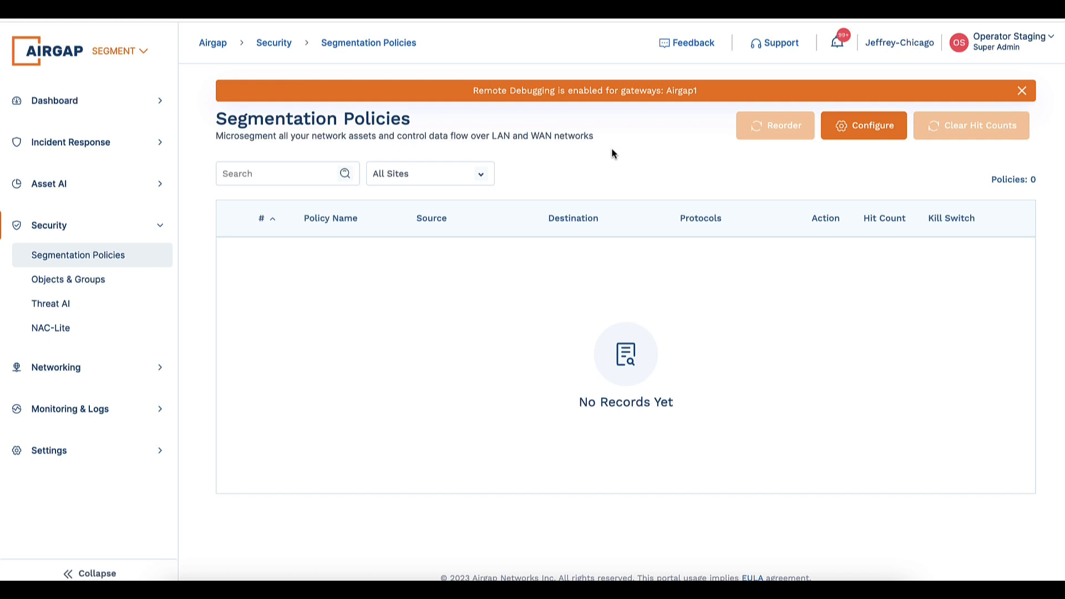
{"action": "left_click", "coordinate": [849, 125]}
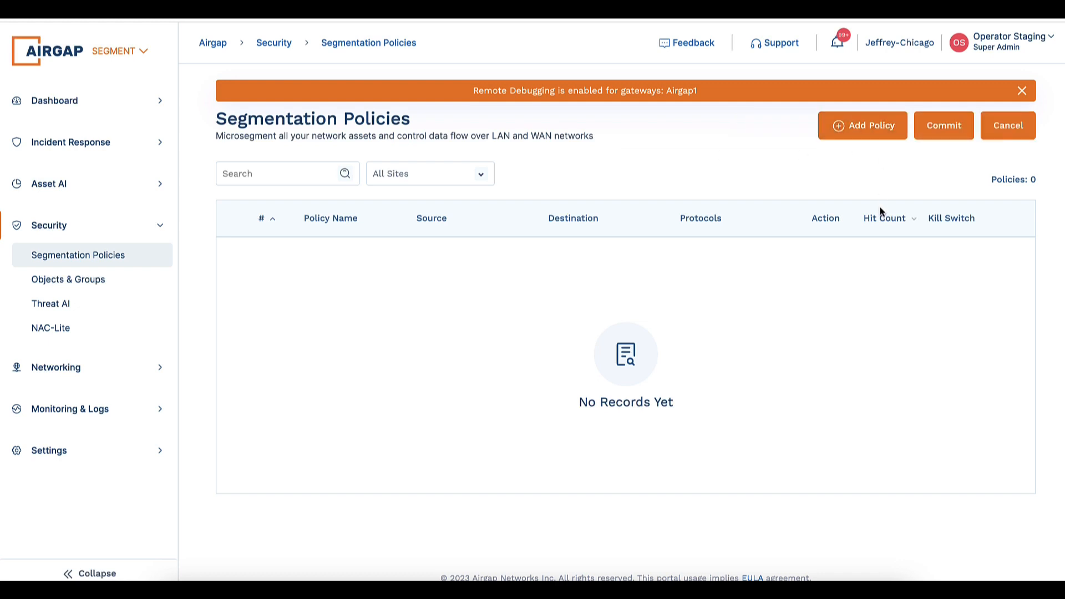
{"action": "left_click", "coordinate": [865, 126]}
{"action": "left_click", "coordinate": [973, 125]}
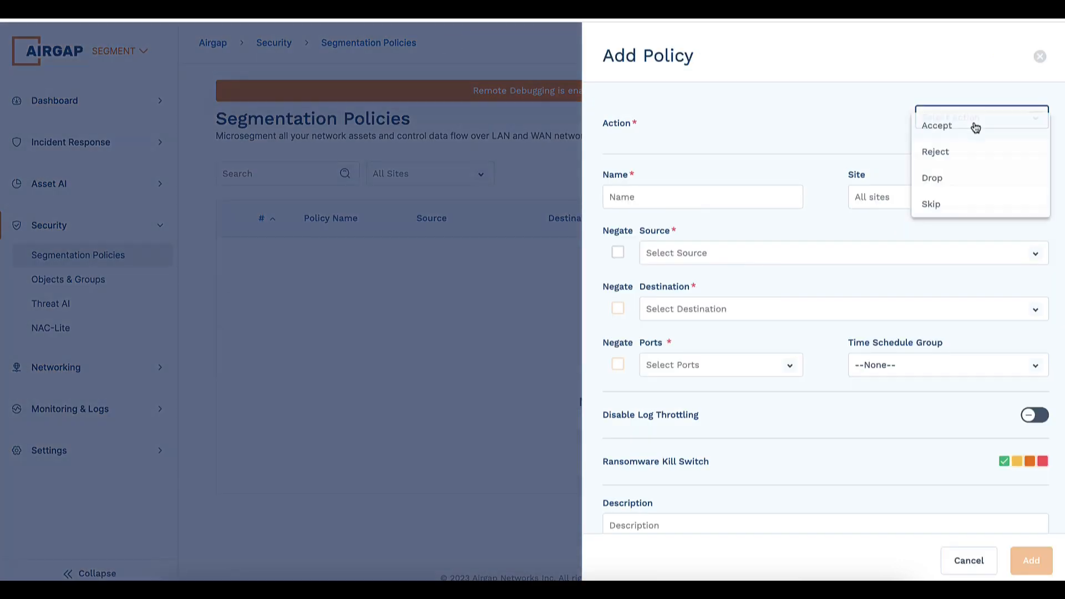
{"action": "left_click", "coordinate": [948, 180]}
{"action": "left_click", "coordinate": [646, 197]}
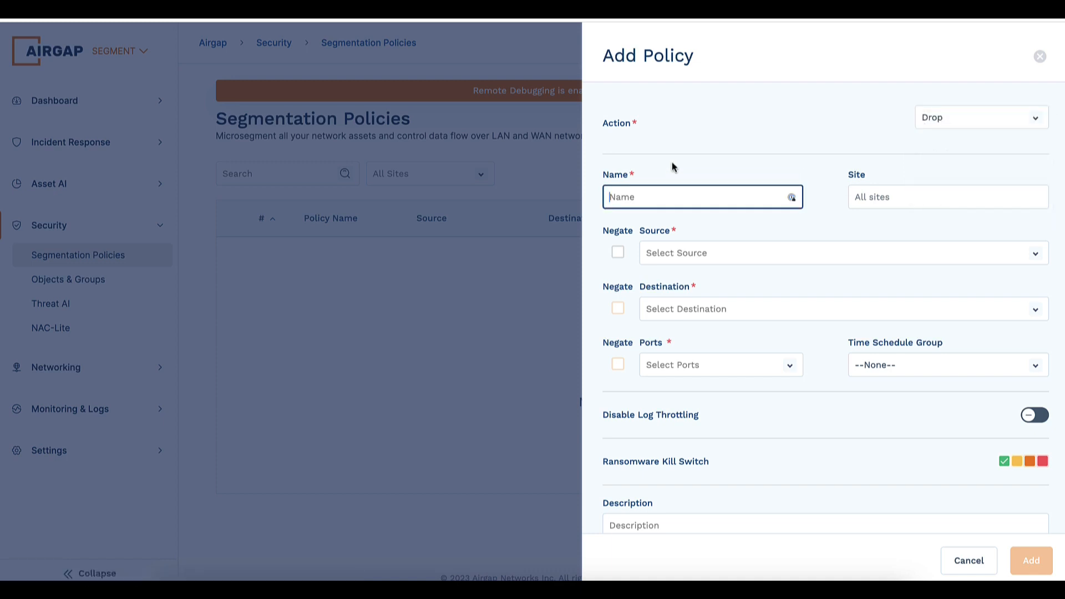
{"action": "type", "text": "Drop"}
{"action": "key", "text": "BackSpace"}
{"action": "type", "text": "WindowsLateral"}
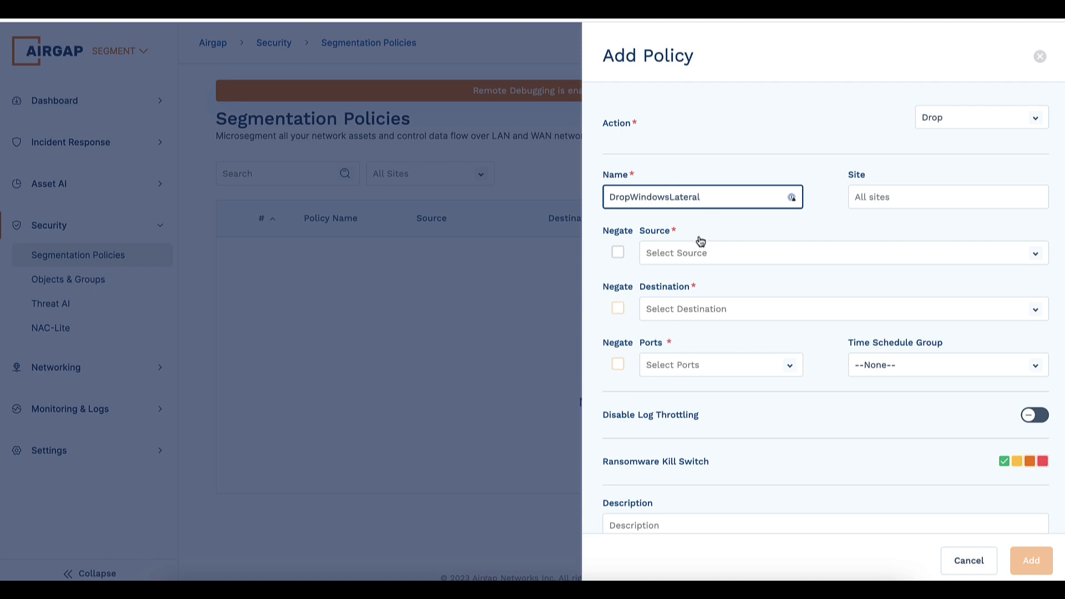
Step: Set both the source and the destination of the policy to the Windows group
{"action": "left_click", "coordinate": [690, 252]}
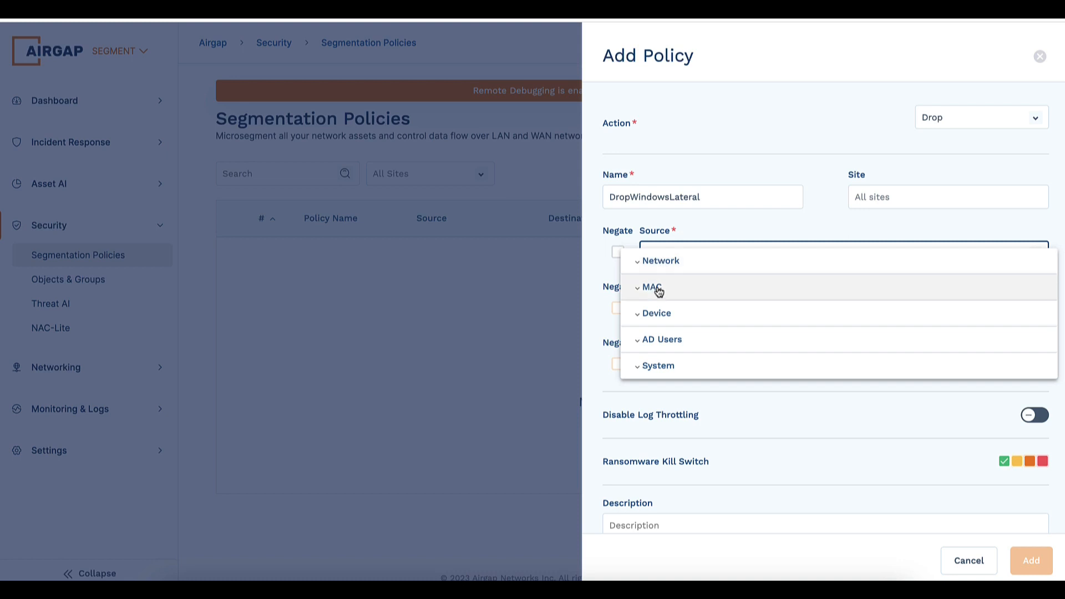
{"action": "left_click", "coordinate": [660, 317]}
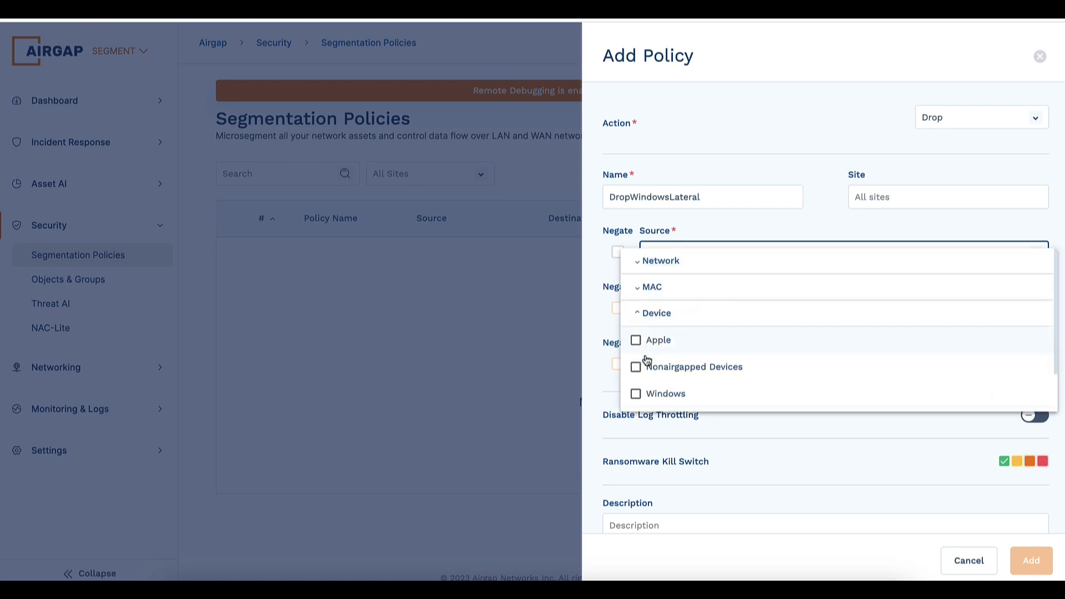
{"action": "left_click", "coordinate": [636, 395]}
{"action": "left_click", "coordinate": [740, 226]}
{"action": "left_click", "coordinate": [671, 309]}
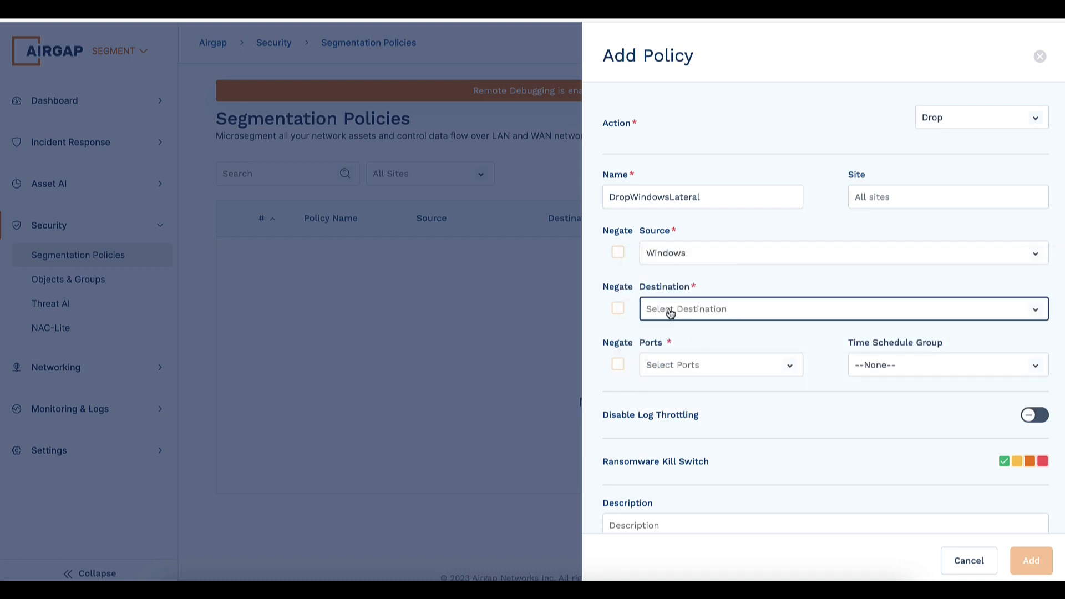
{"action": "scroll", "coordinate": [655, 410], "scroll_direction": "down", "scroll_amount": 2}
{"action": "scroll", "coordinate": [655, 409], "scroll_direction": "down", "scroll_amount": 5}
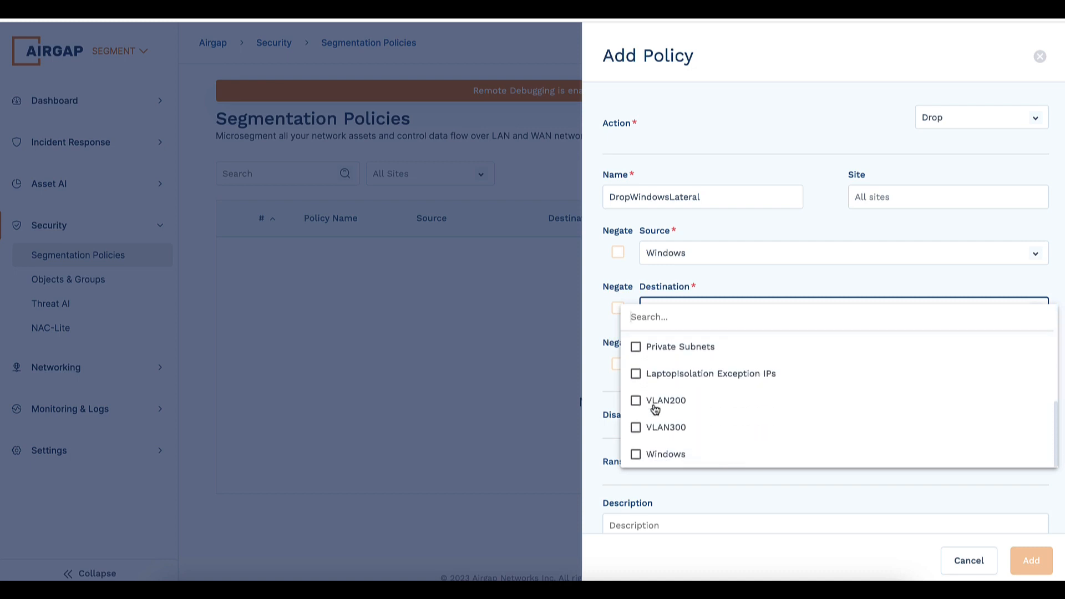
{"action": "left_click", "coordinate": [636, 455]}
{"action": "left_click", "coordinate": [744, 297]}
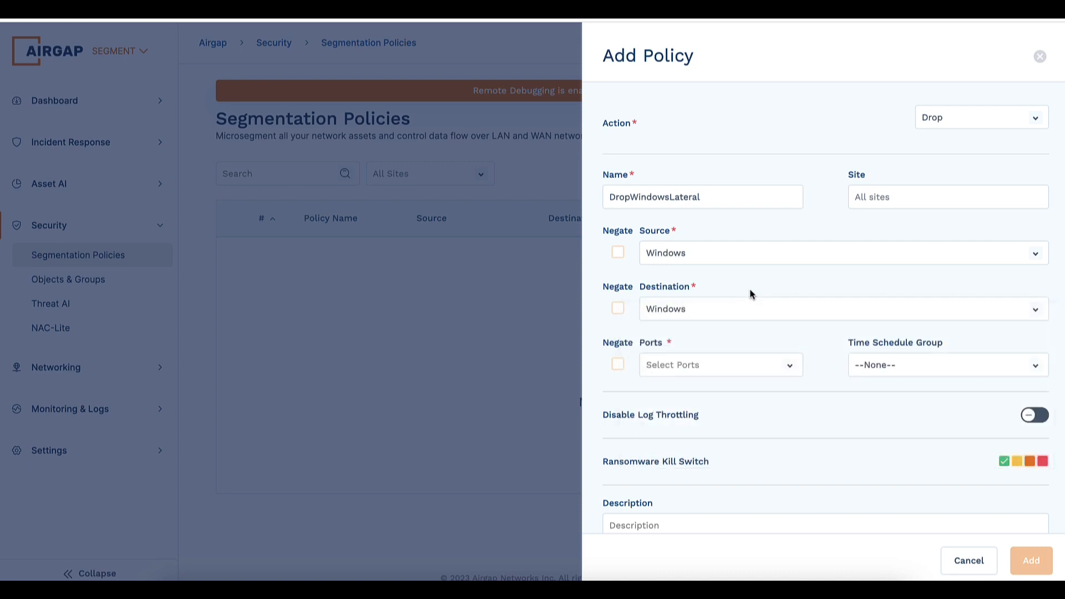
Step: Set the policy's ports to Custom Port and add tcp:445
{"action": "left_click", "coordinate": [679, 366]}
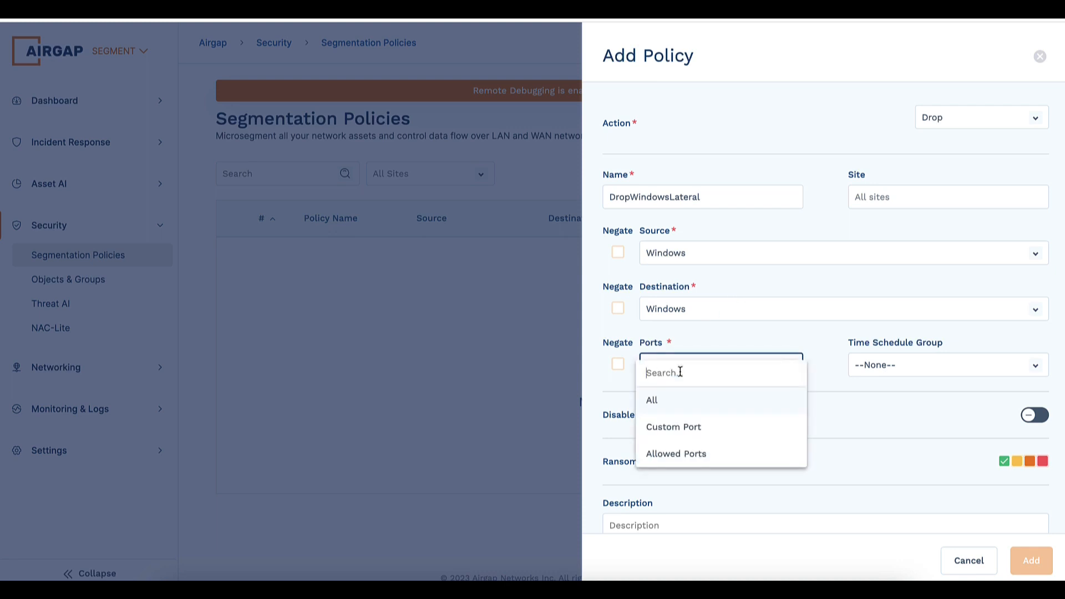
{"action": "left_click", "coordinate": [678, 428]}
{"action": "left_click", "coordinate": [649, 411]}
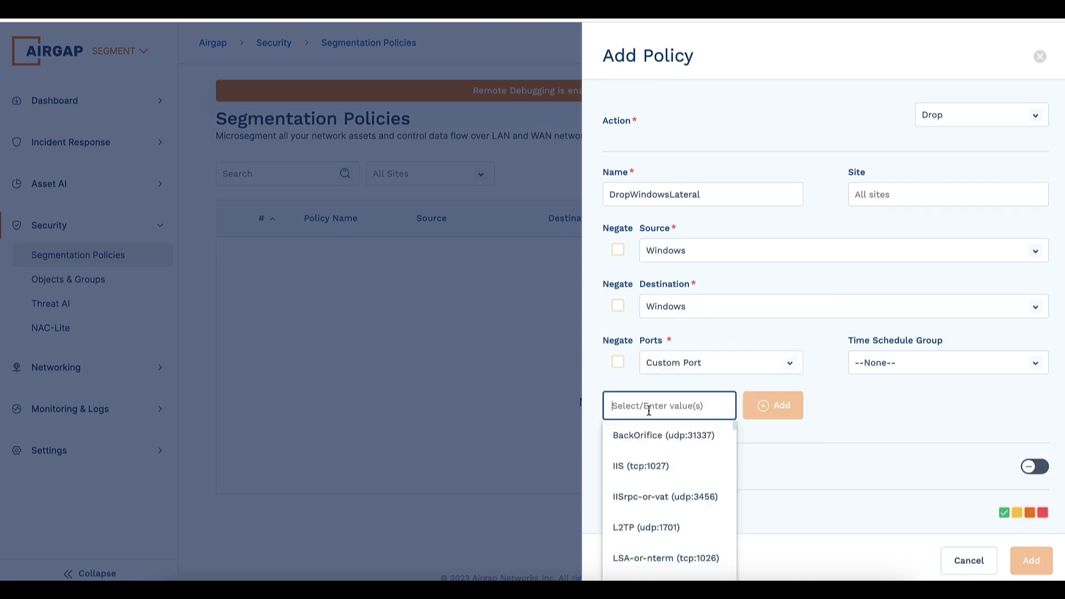
{"action": "type", "text": "tcp:"}
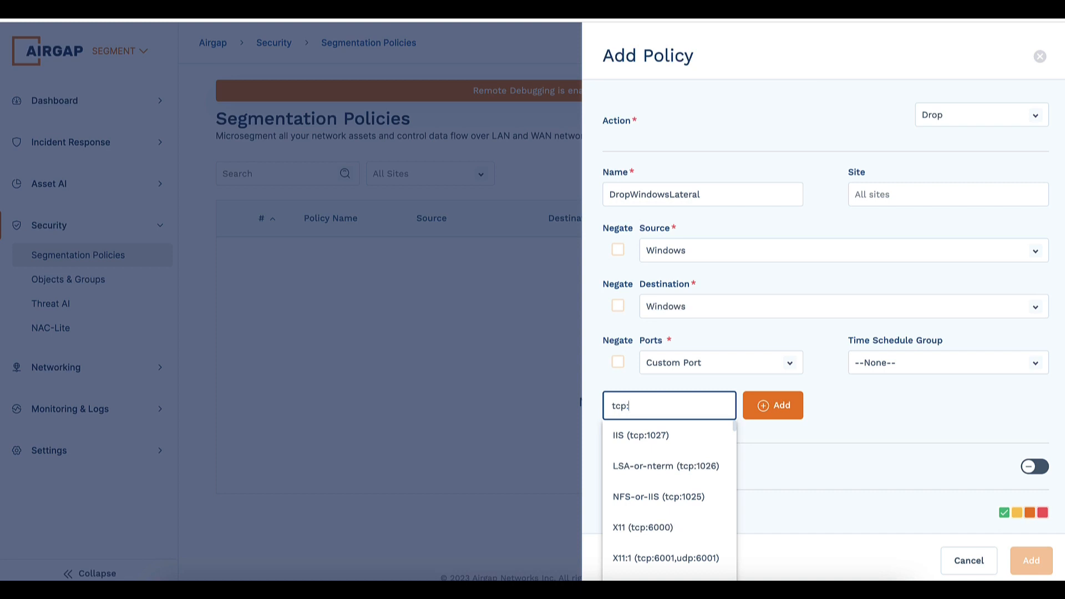
{"action": "type", "text": "445"}
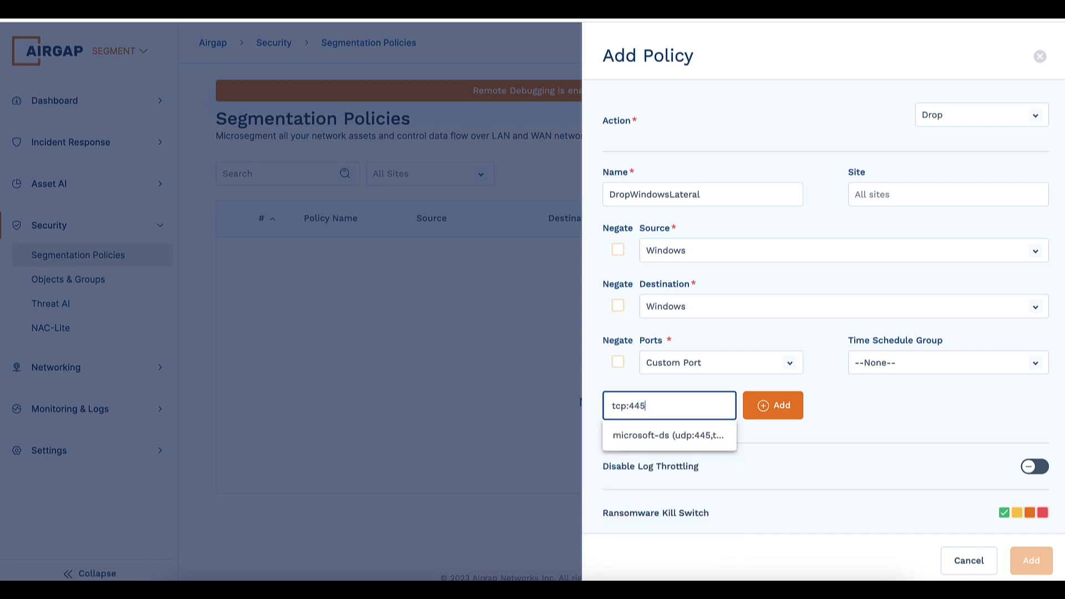
{"action": "key", "text": "Return"}
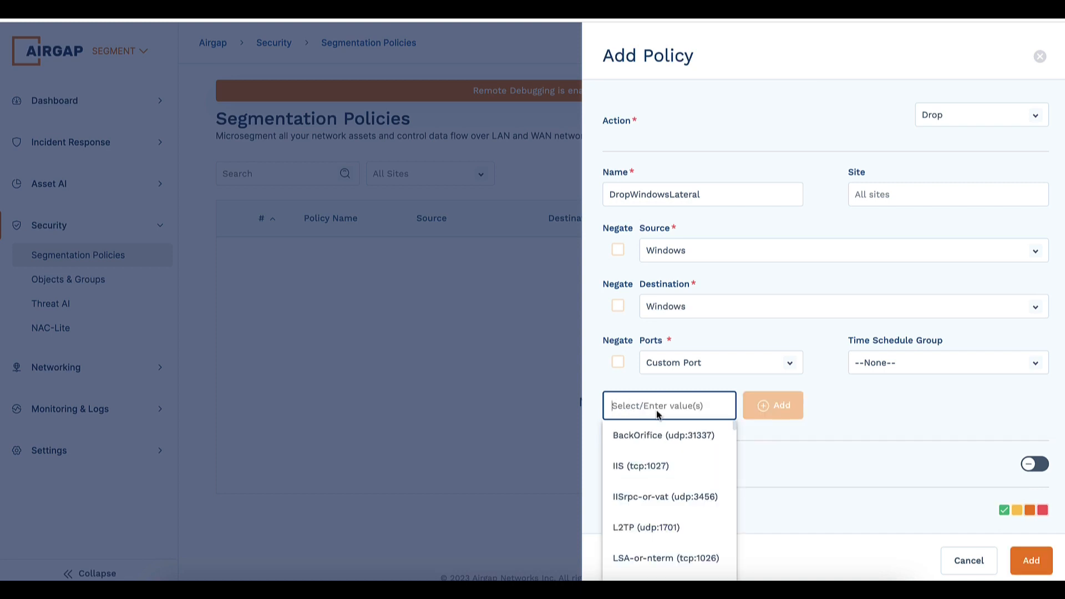
Step: Look up tcp:3389 and add the matching rdp entry to the policy's custom ports
{"action": "left_click", "coordinate": [830, 464]}
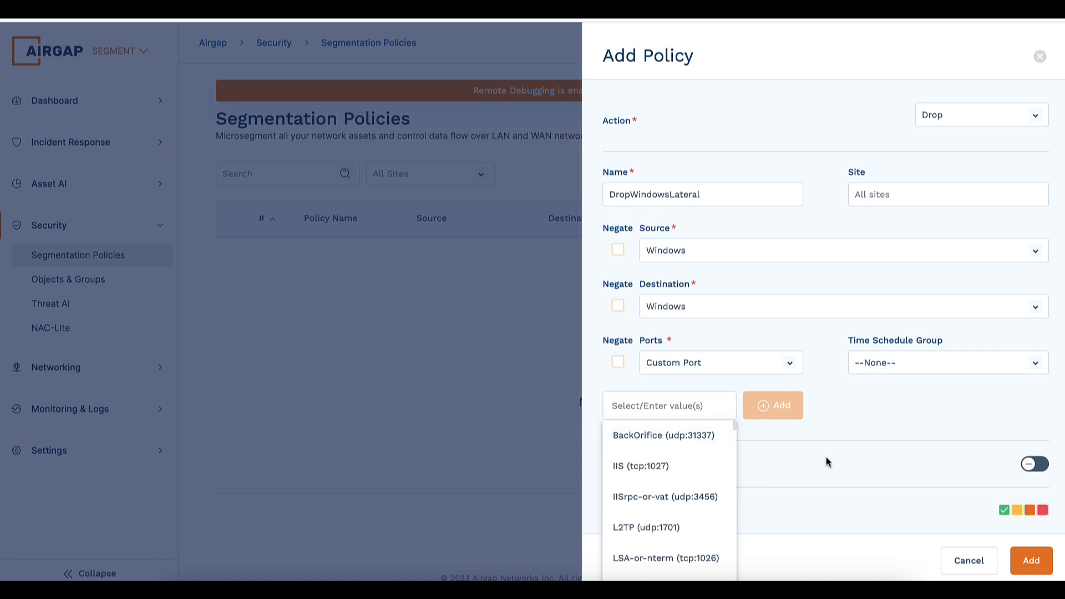
{"action": "left_click", "coordinate": [629, 407]}
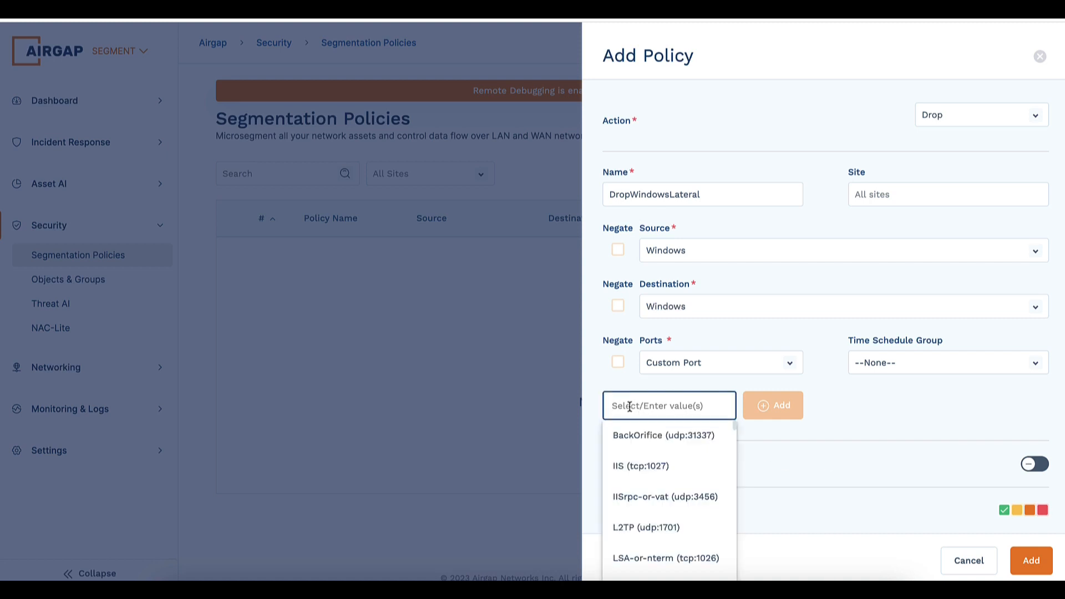
{"action": "type", "text": "tcp:3389"}
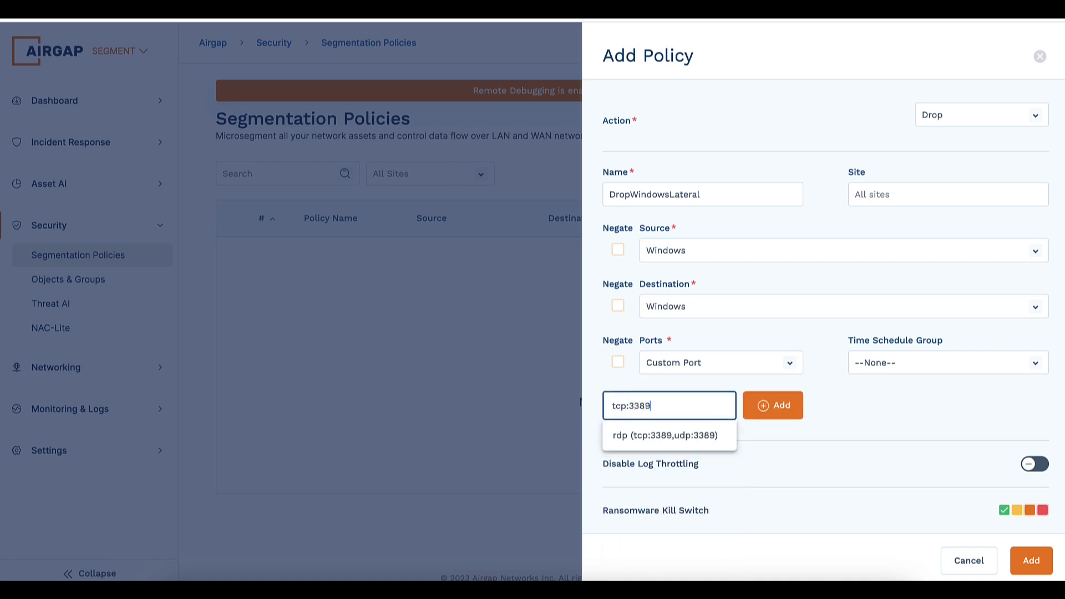
{"action": "left_click", "coordinate": [660, 436]}
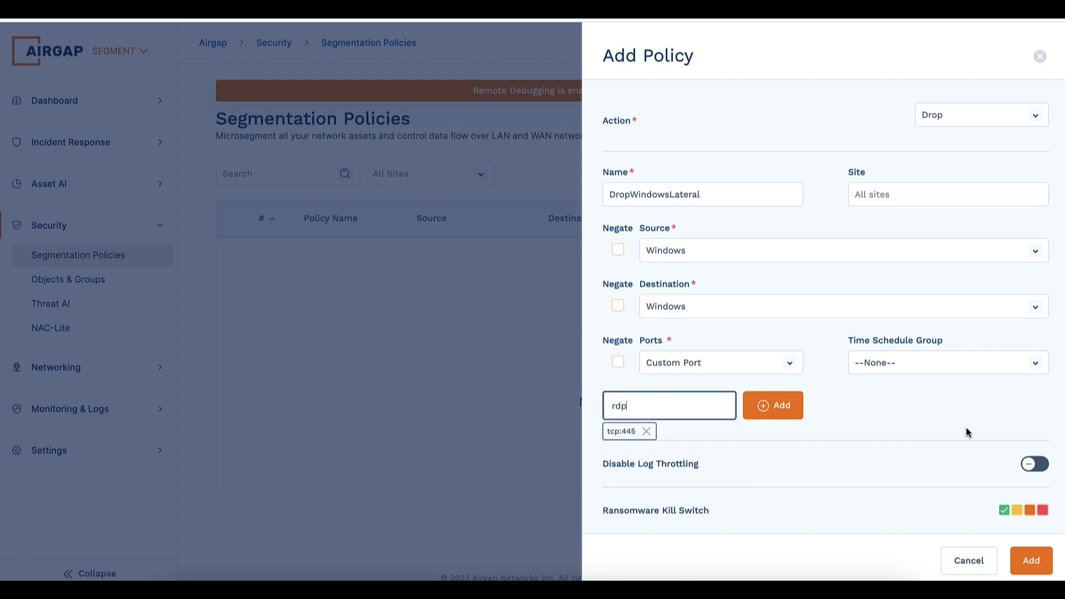
{"action": "left_click", "coordinate": [773, 405]}
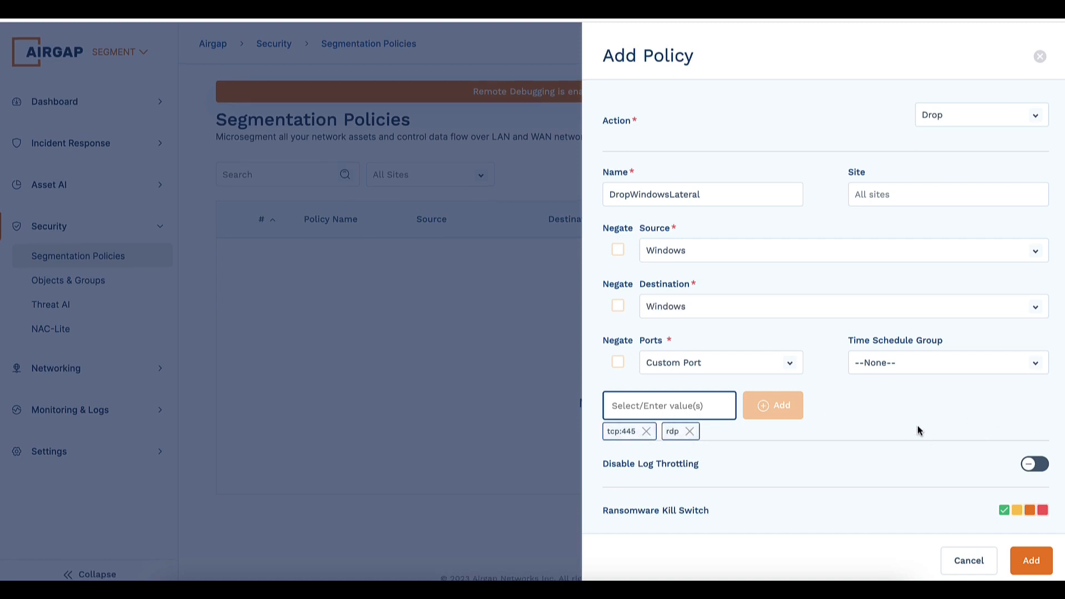
Step: Add and commit the DropWindowsLateral policy, and filter the policy list to the AH site
{"action": "left_click", "coordinate": [1031, 561]}
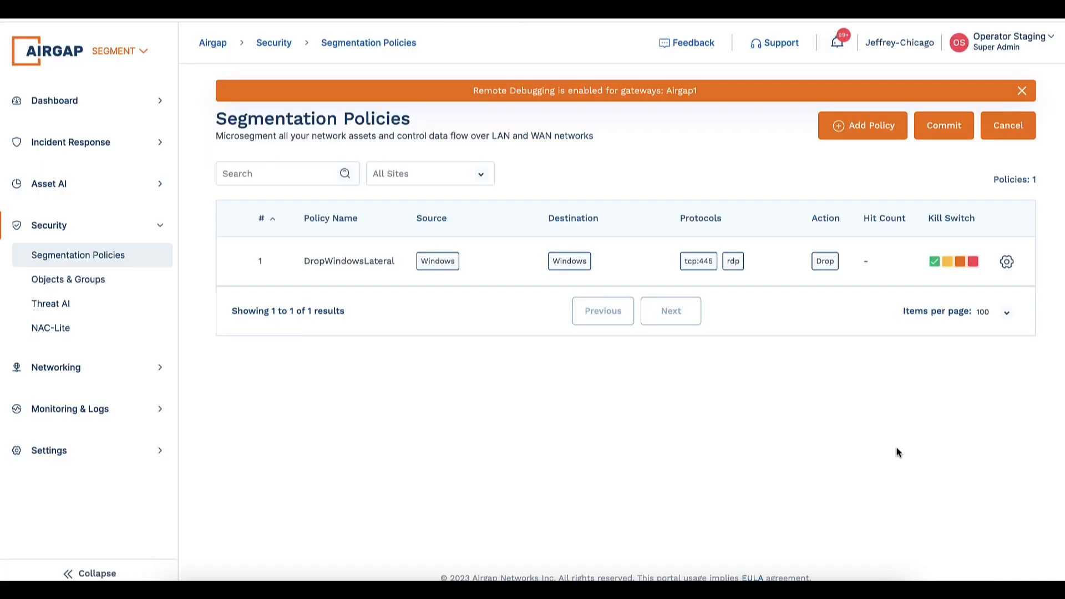
{"action": "left_click", "coordinate": [944, 131]}
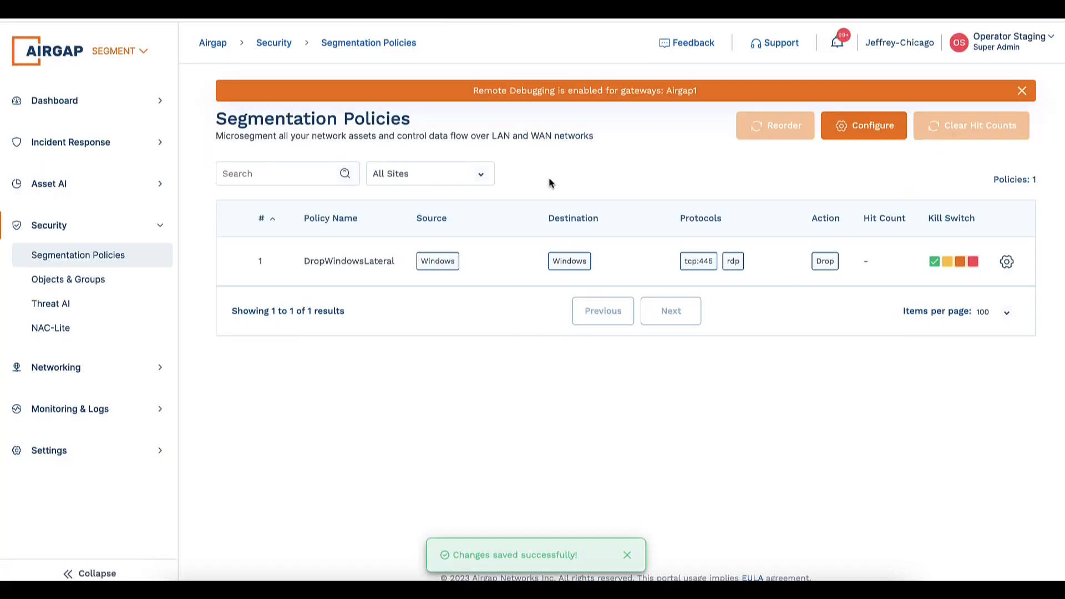
{"action": "left_click", "coordinate": [417, 175]}
{"action": "left_click", "coordinate": [399, 215]}
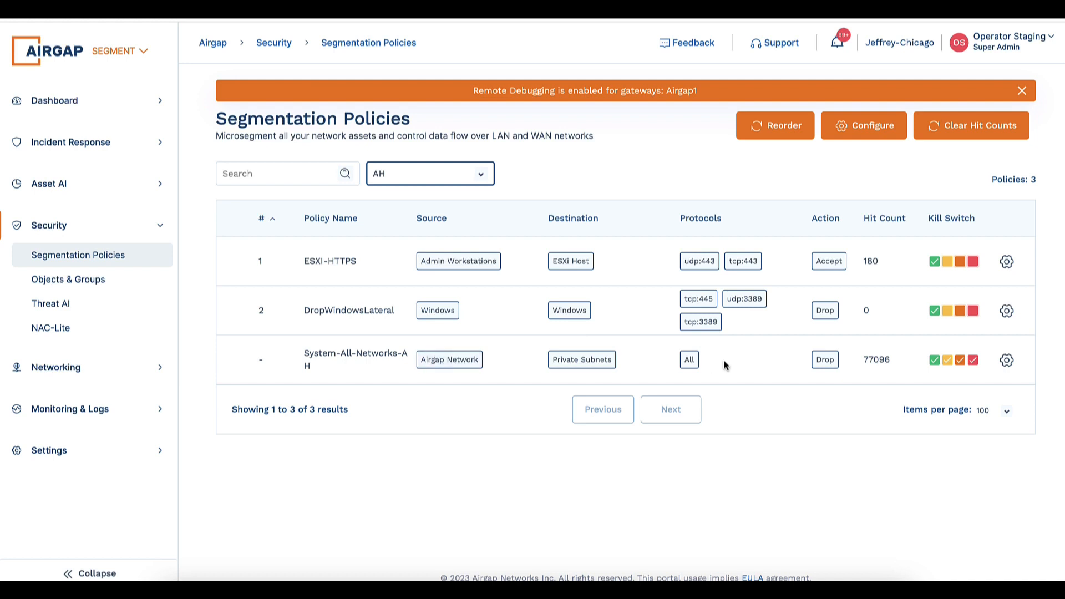
Step: Switch to Terminal, run ifconfig, and examine the IP address and netmask of the en0 interface
{"action": "left_click", "coordinate": [625, 589]}
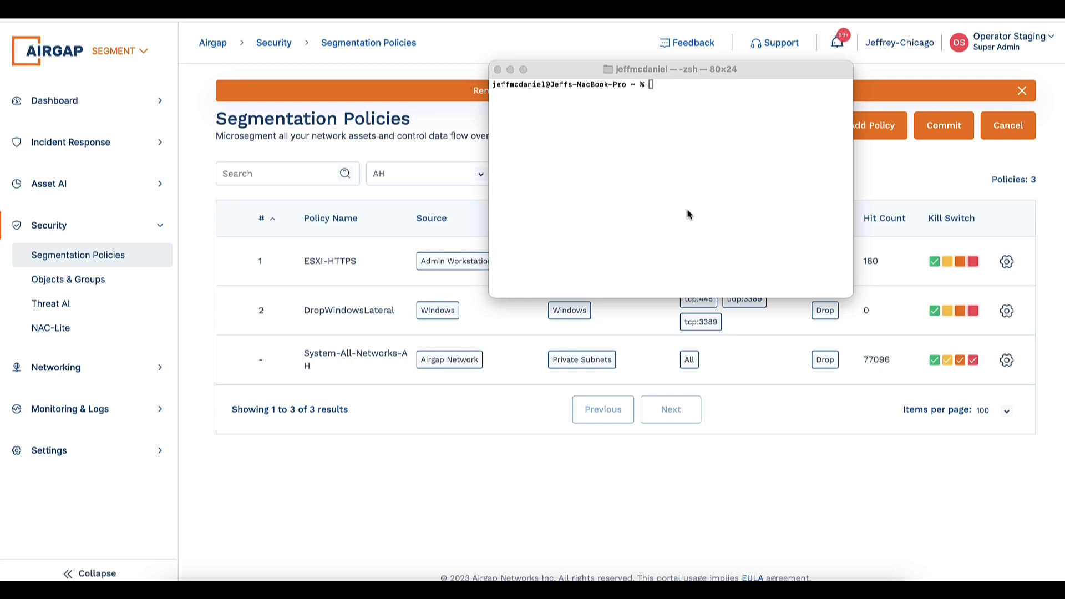
{"action": "left_click", "coordinate": [687, 210]}
{"action": "type", "text": "ifconf"}
{"action": "type", "text": "ig"}
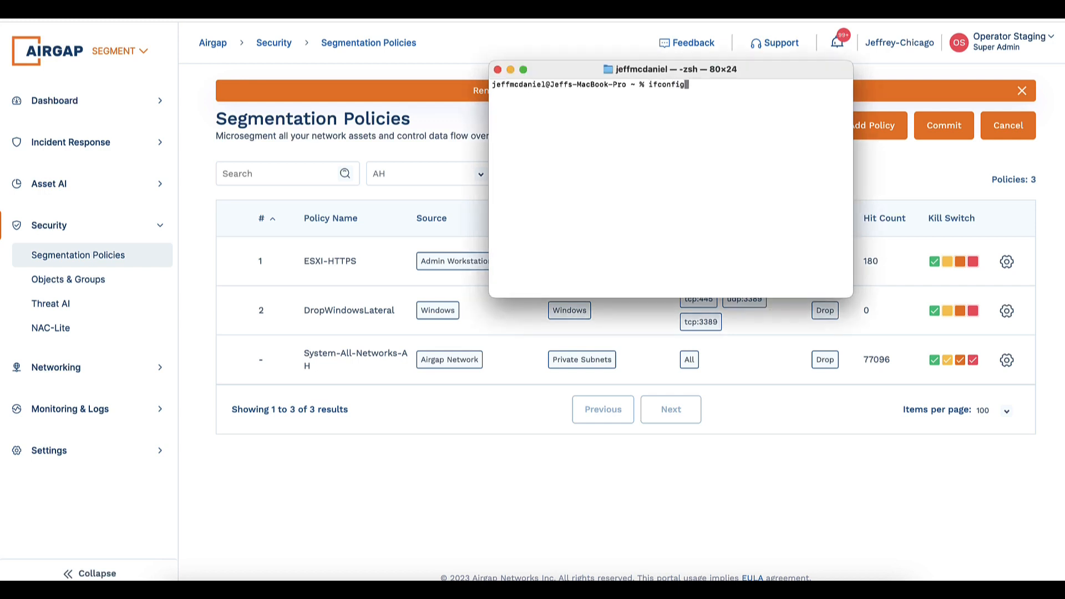
{"action": "key", "text": "Return"}
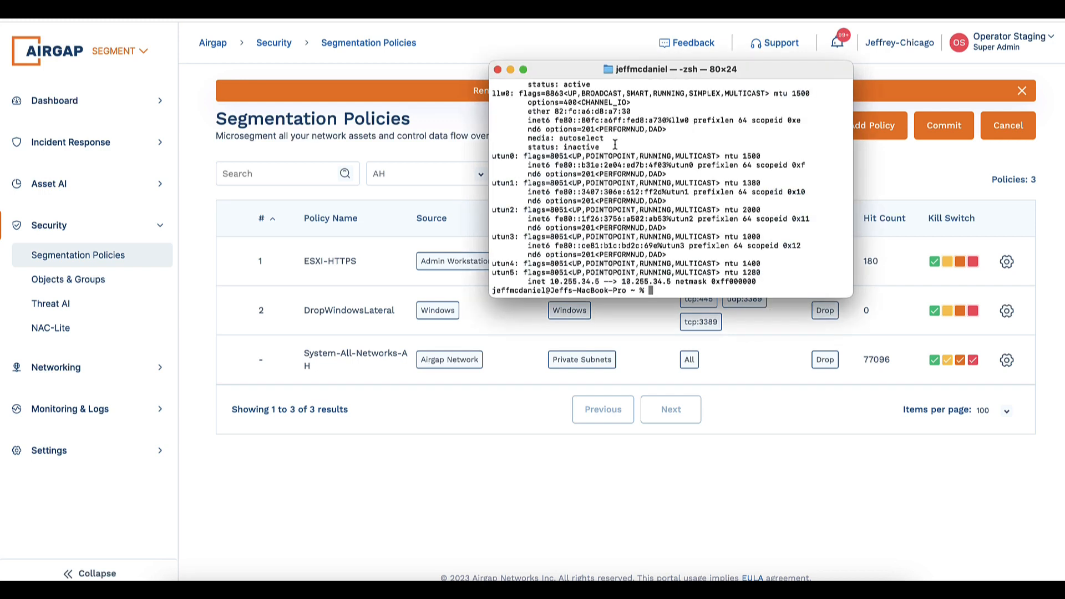
{"action": "scroll", "coordinate": [614, 144], "scroll_direction": "up", "scroll_amount": 5}
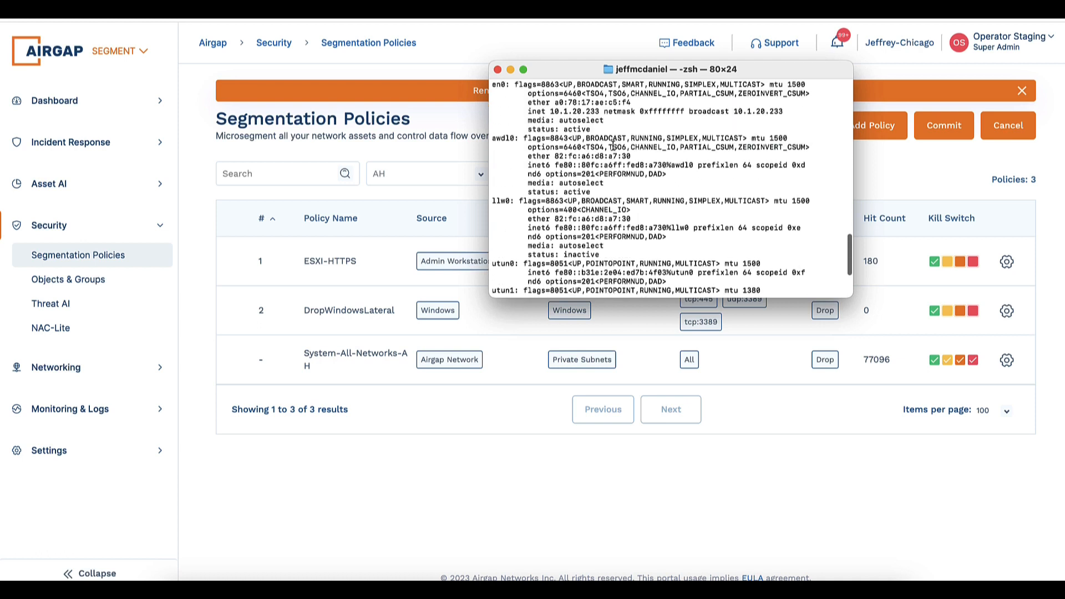
{"action": "scroll", "coordinate": [614, 146], "scroll_direction": "up", "scroll_amount": 3}
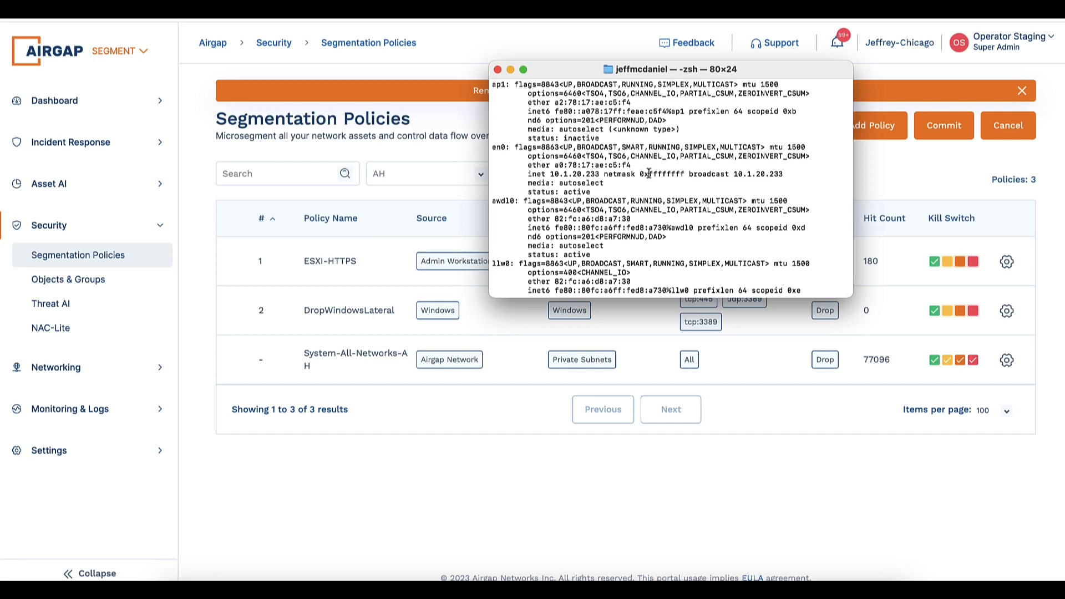
{"action": "left_click_drag", "start_coordinate": [648, 175], "coordinate": [685, 174]}
{"action": "key", "text": "Return"}
{"action": "type", "text": "ssh"}
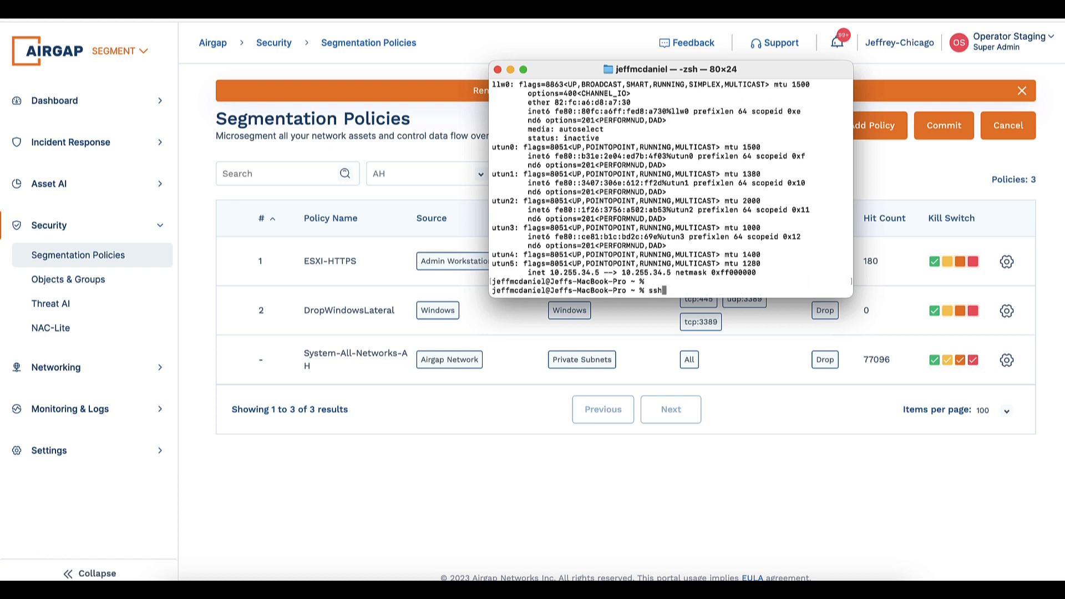
{"action": "type", "text": " seeker@10.1.20.237"}
{"action": "key", "text": "Return"}
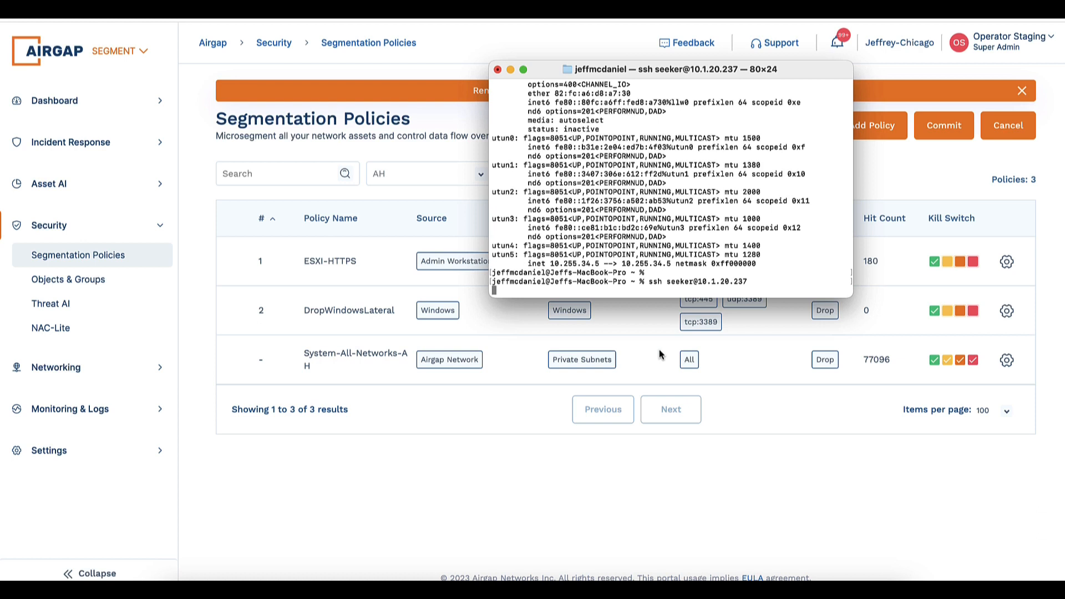
Step: Switch back to Airgap and start a new segmentation policy named SeekerSSH with the Accept action
{"action": "left_click", "coordinate": [562, 42]}
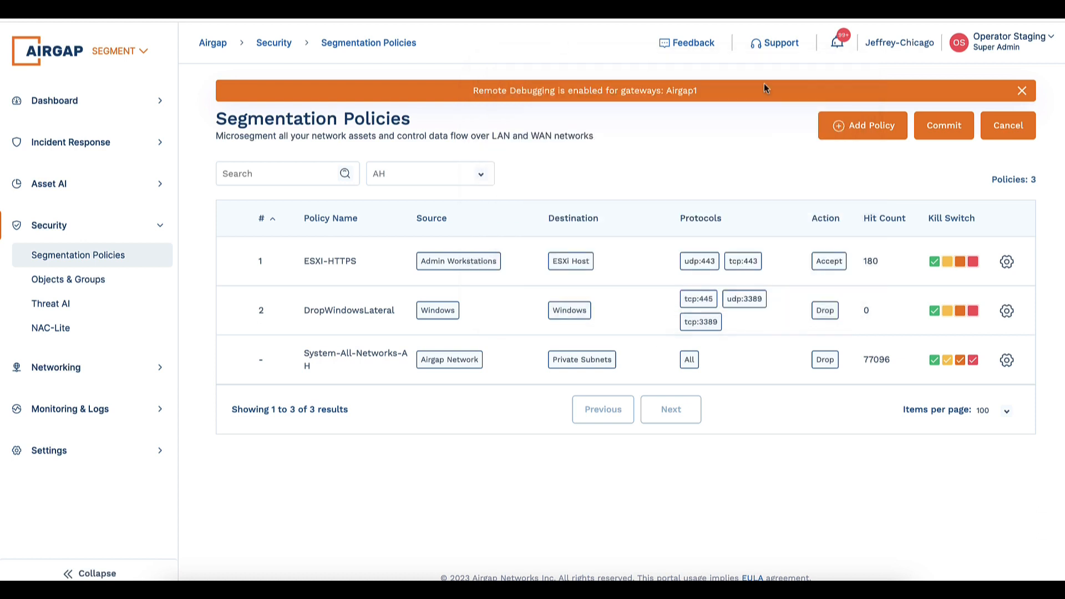
{"action": "left_click", "coordinate": [1034, 137]}
{"action": "left_click", "coordinate": [855, 127]}
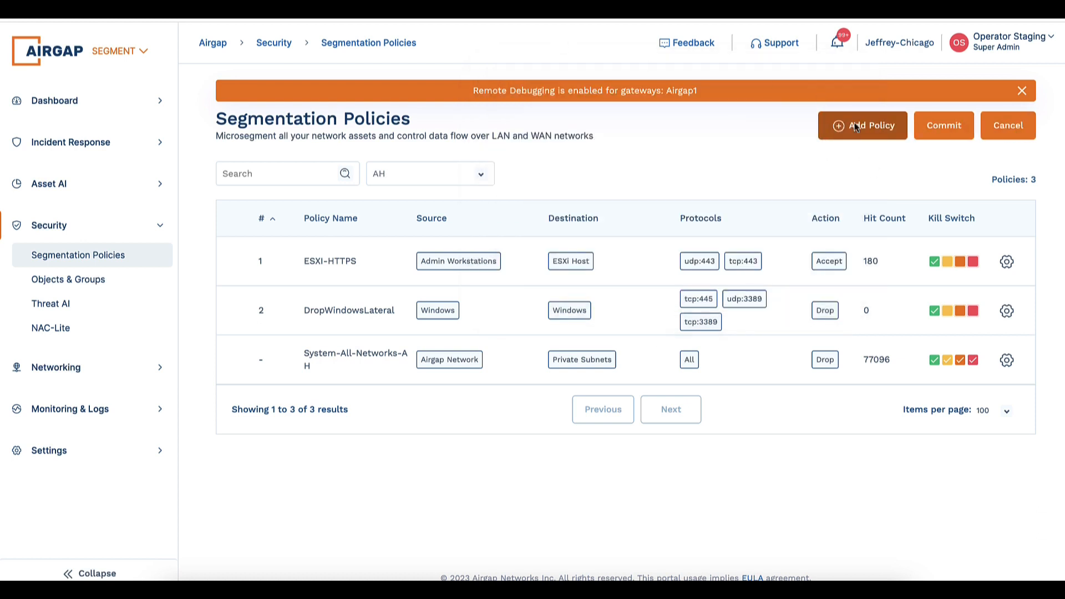
{"action": "left_click", "coordinate": [860, 126]}
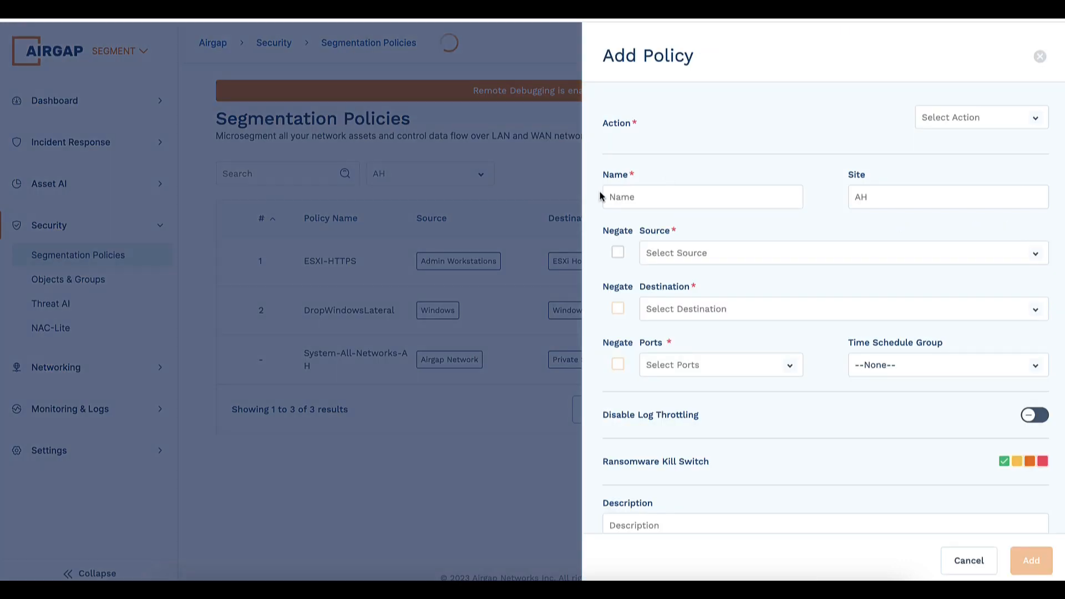
{"action": "left_click", "coordinate": [983, 123]}
{"action": "left_click", "coordinate": [941, 131]}
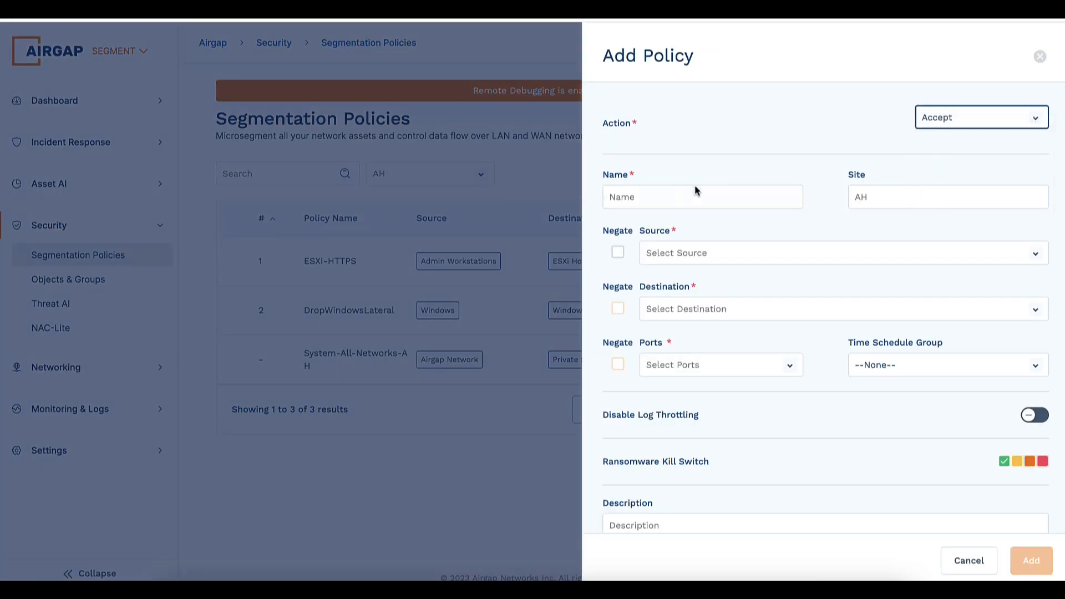
{"action": "left_click", "coordinate": [672, 191]}
{"action": "type", "text": "Seeker"}
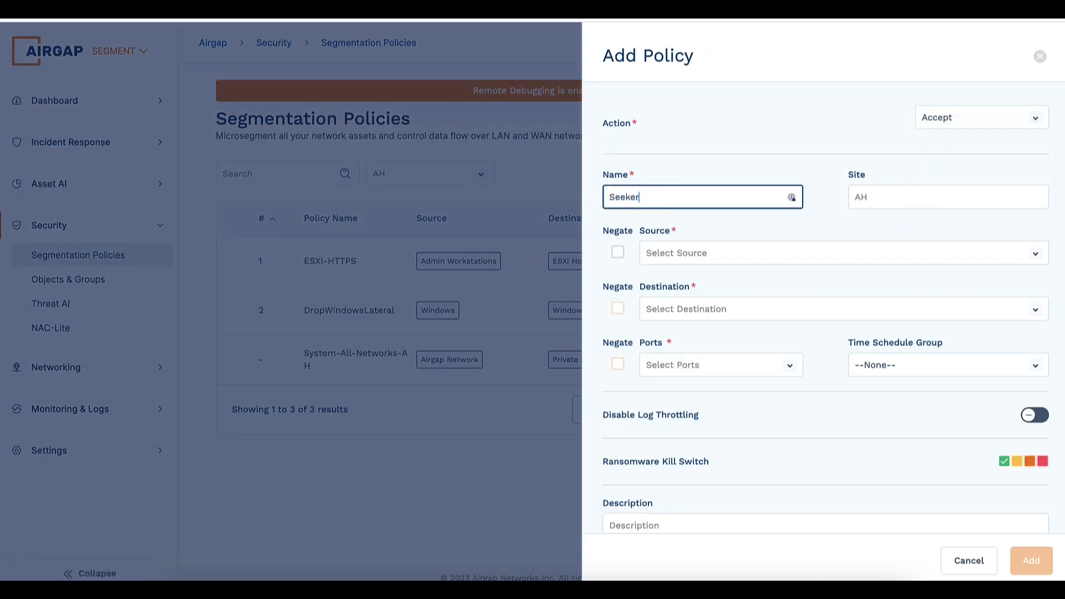
{"action": "type", "text": "SSH"}
{"action": "key", "text": "Tab"}
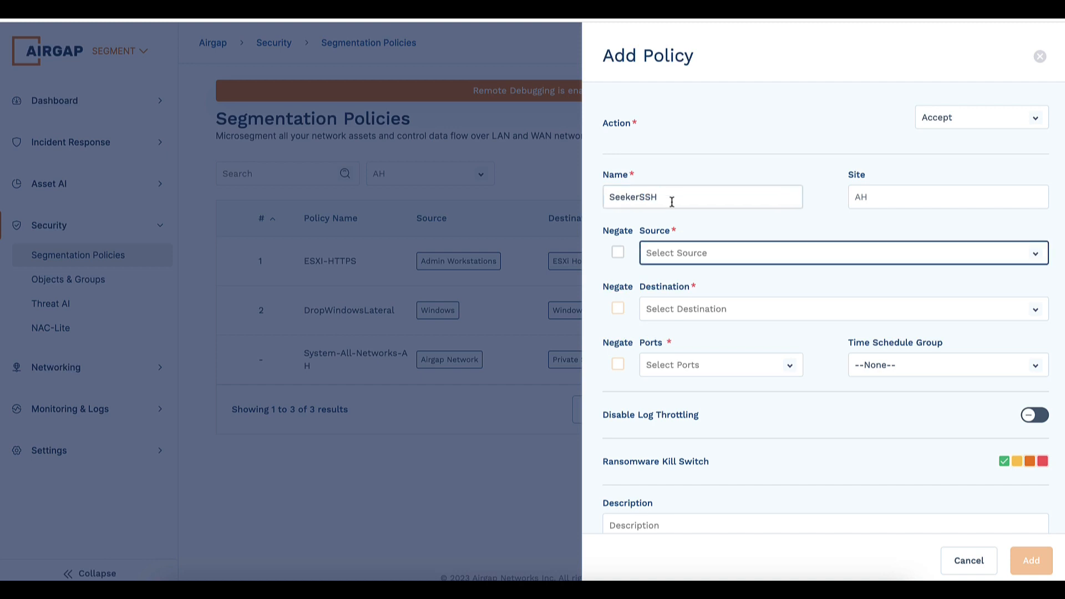
Step: Set the policy's source to the Admin Workstations MAC group
{"action": "left_click", "coordinate": [672, 261]}
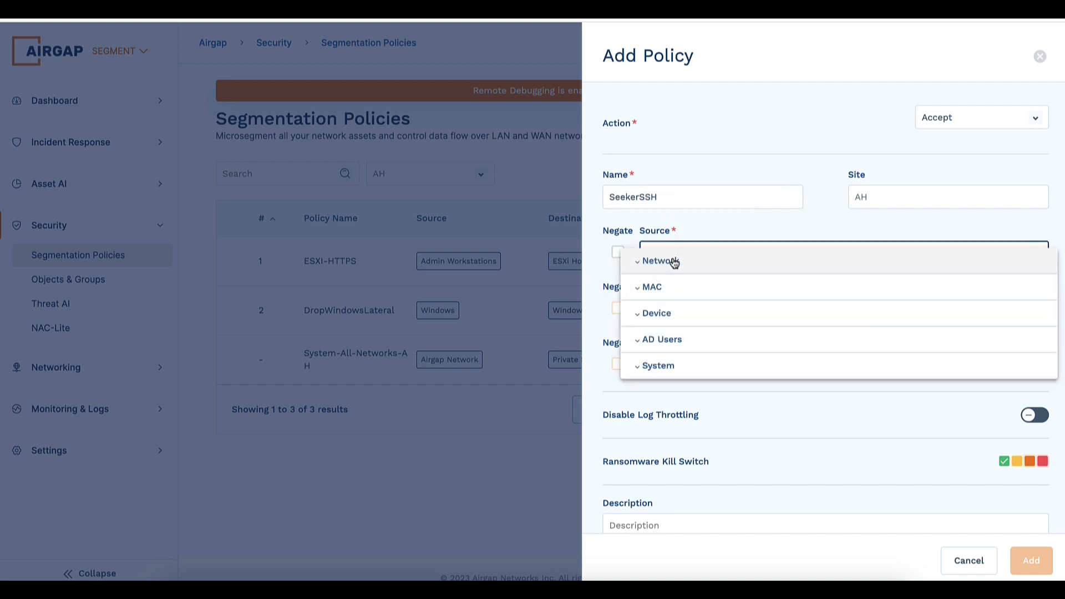
{"action": "left_click", "coordinate": [645, 287]}
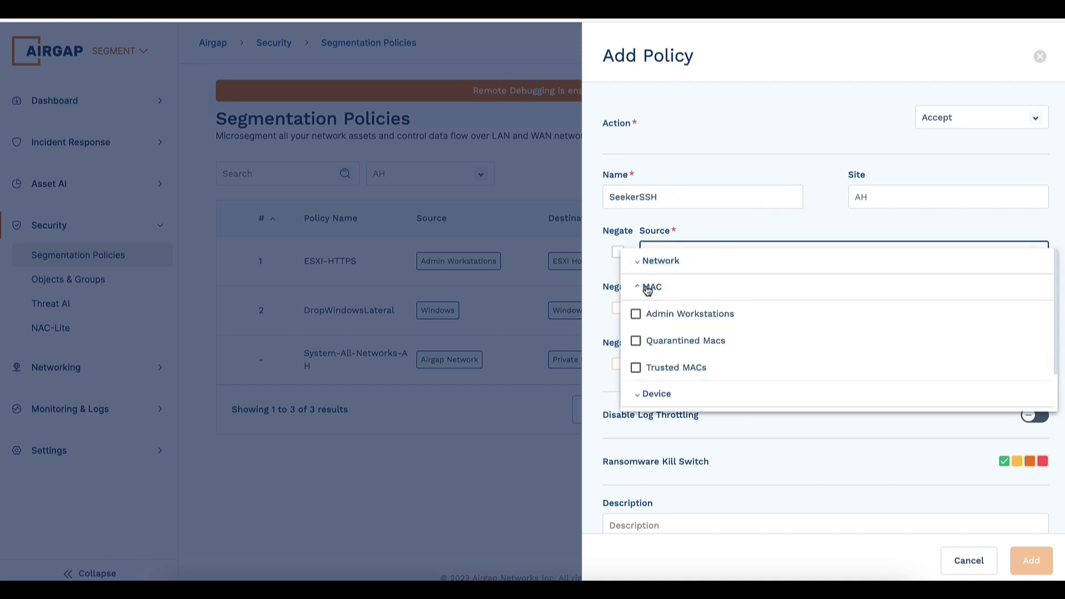
{"action": "left_click", "coordinate": [636, 315]}
{"action": "scroll", "coordinate": [675, 331], "scroll_direction": "down", "scroll_amount": 1}
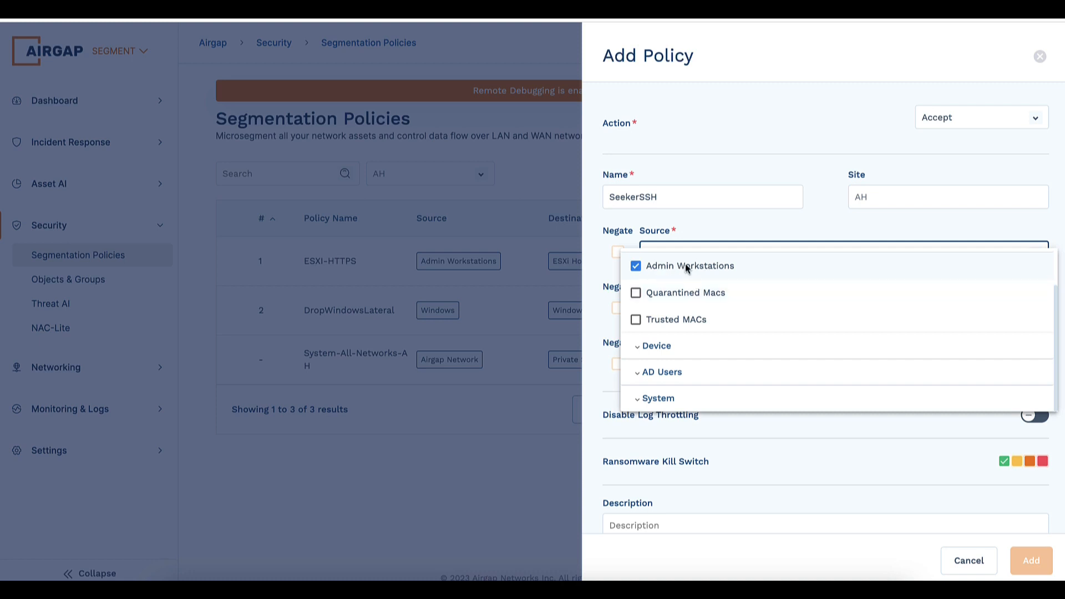
{"action": "left_click", "coordinate": [714, 230]}
Step: Set the policy's destination to Subnet/Host and add the CIDR 10.1.20.237/32
{"action": "left_click", "coordinate": [670, 309]}
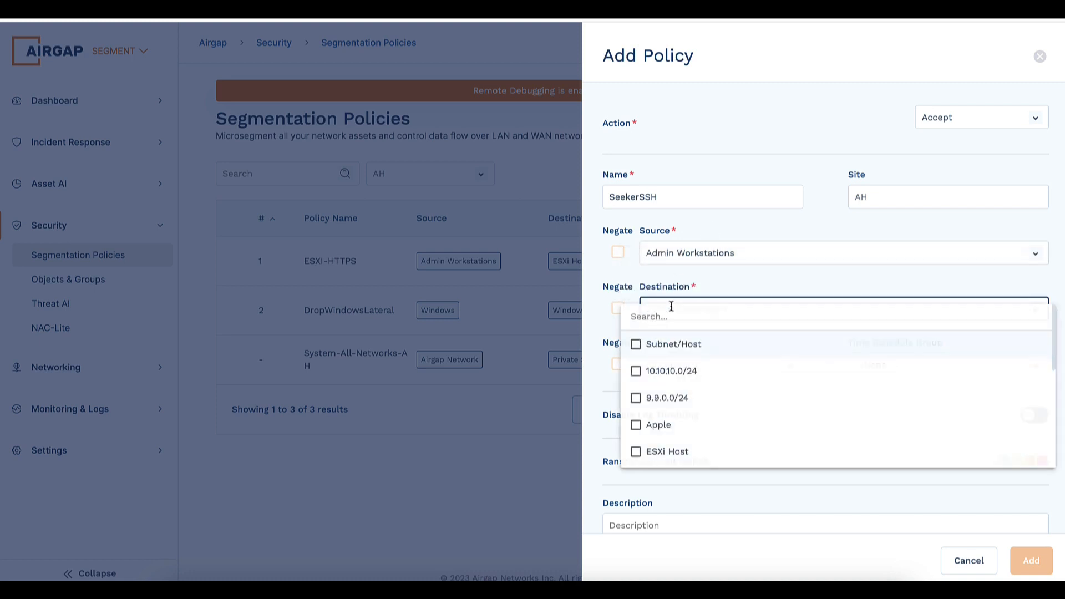
{"action": "left_click", "coordinate": [660, 351]}
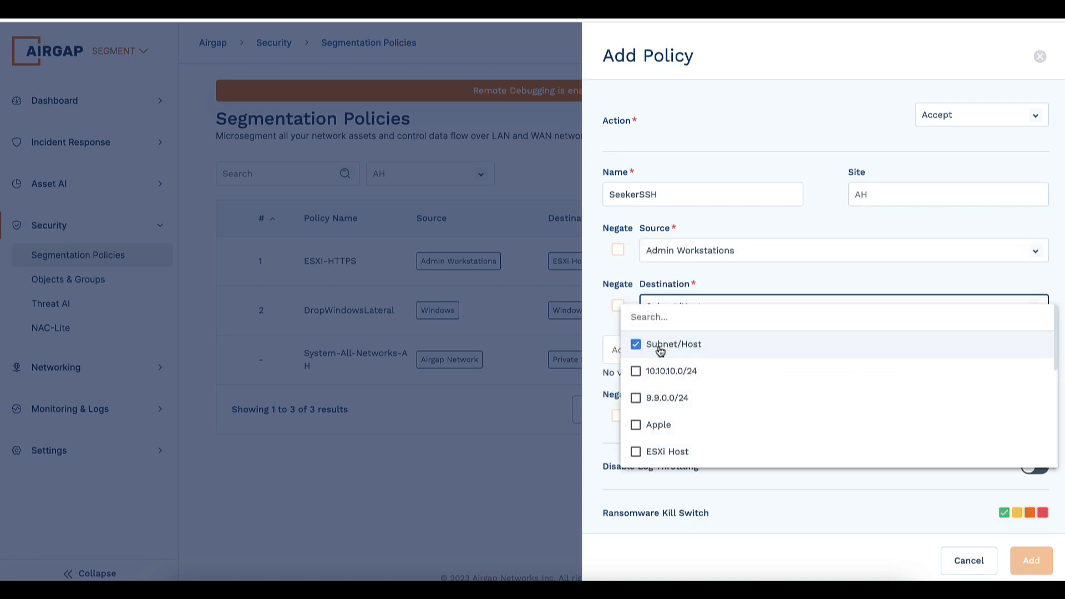
{"action": "left_click", "coordinate": [765, 287]}
{"action": "left_click", "coordinate": [671, 345]}
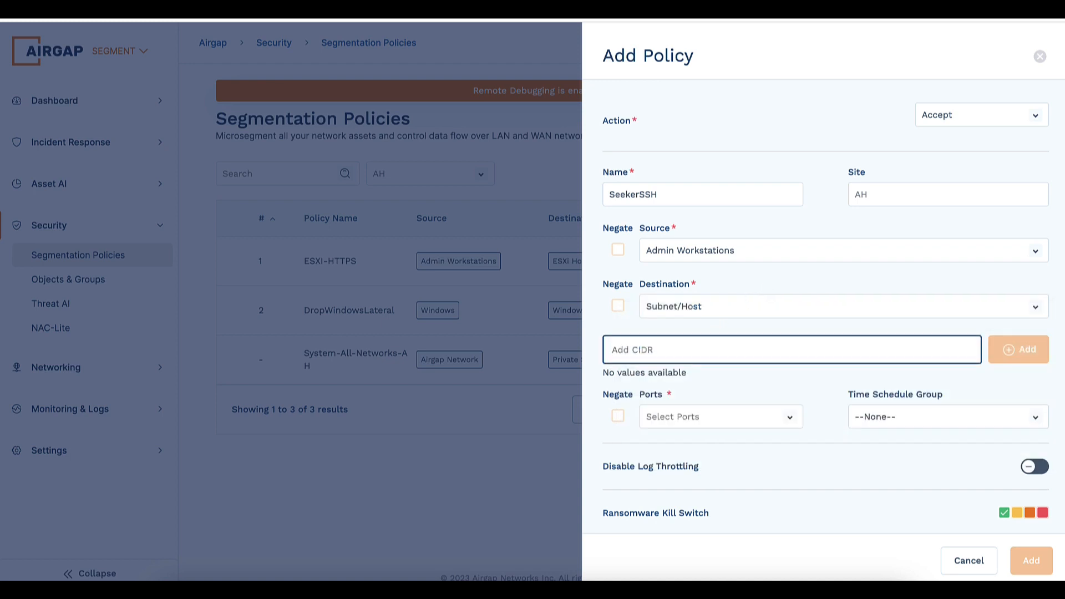
{"action": "type", "text": "10.1."}
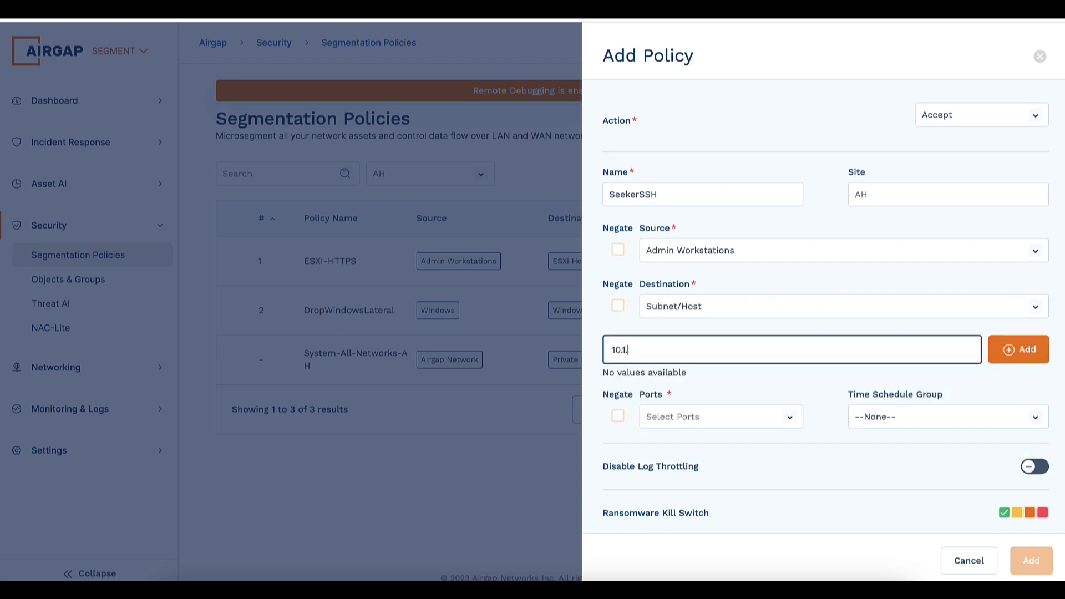
{"action": "type", "text": "20.237/32"}
{"action": "left_click", "coordinate": [1014, 359]}
Step: Set the SeekerSSH policy's ports to Custom Port and add tcp:22
{"action": "left_click", "coordinate": [737, 417]}
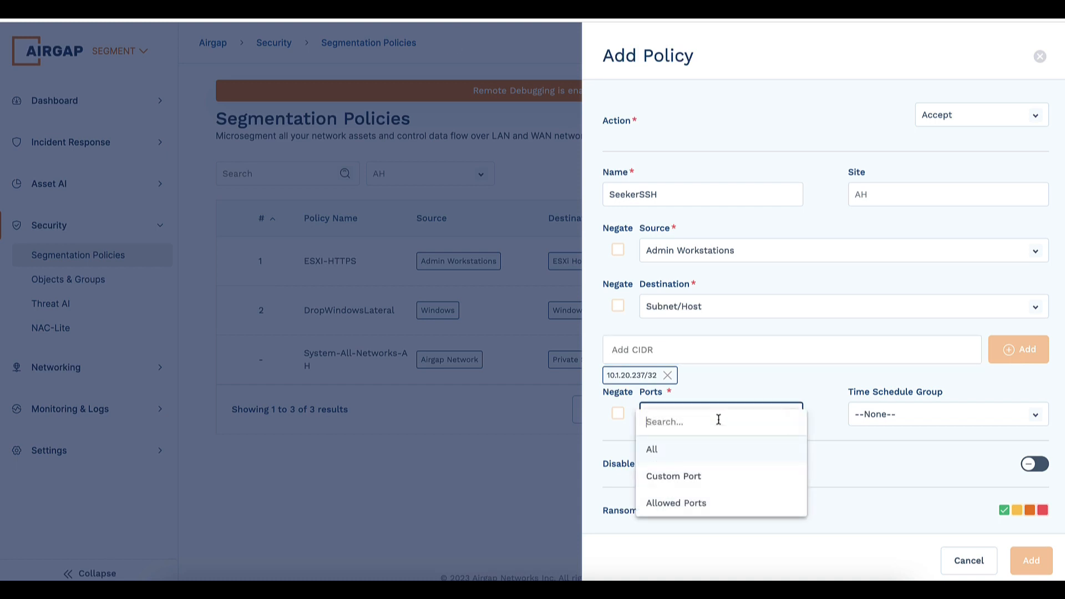
{"action": "left_click", "coordinate": [700, 477]}
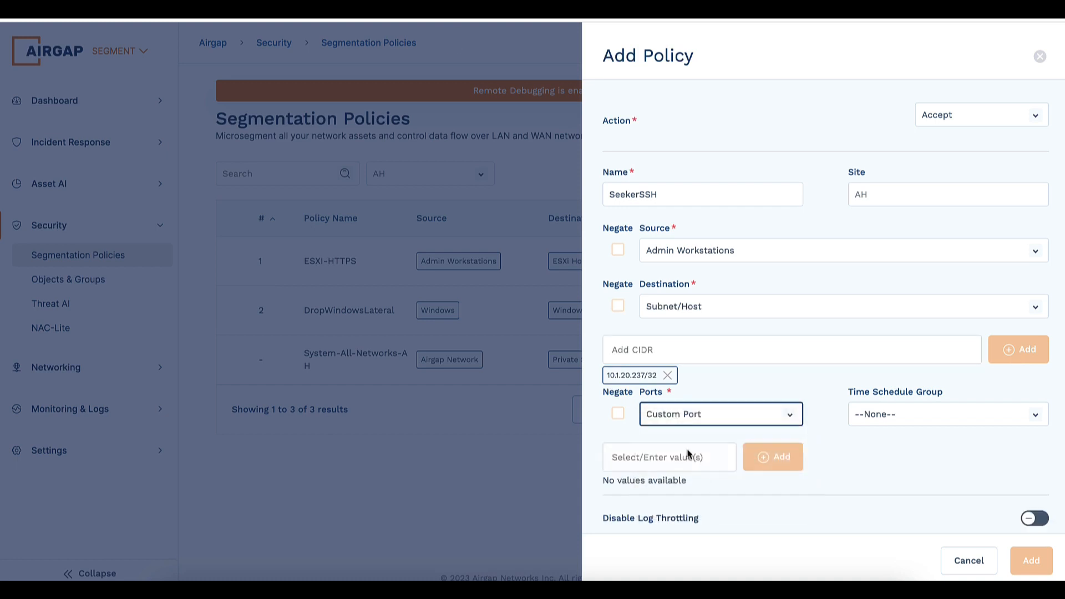
{"action": "left_click", "coordinate": [650, 463]}
{"action": "type", "text": "tc"}
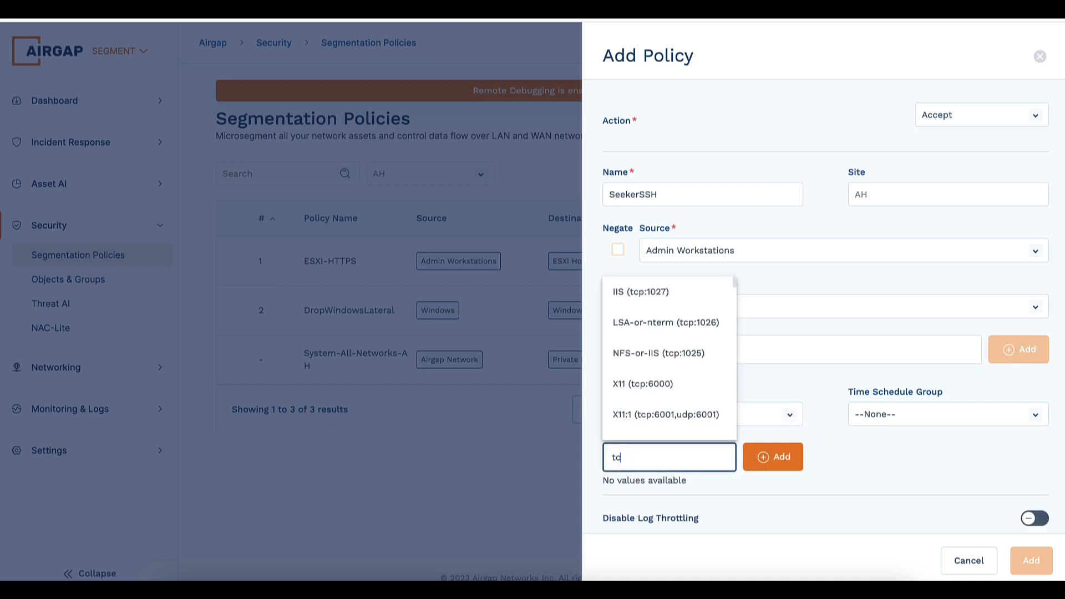
{"action": "type", "text": "p:22"}
{"action": "key", "text": "Return"}
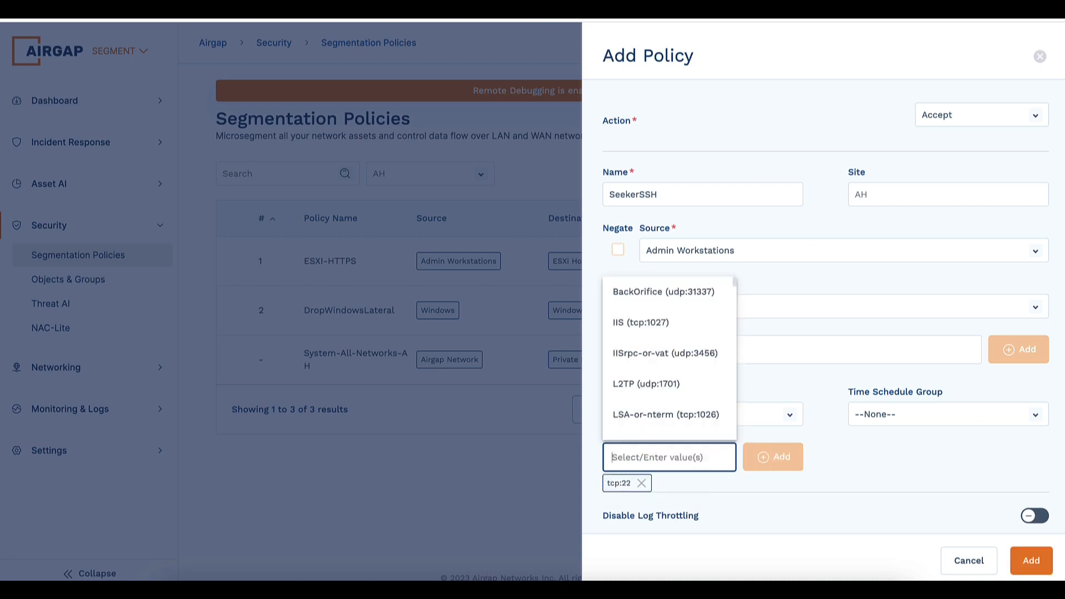
Step: Add the completed SeekerSSH policy to the AH site's policy list and commit the change
{"action": "left_click", "coordinate": [875, 481]}
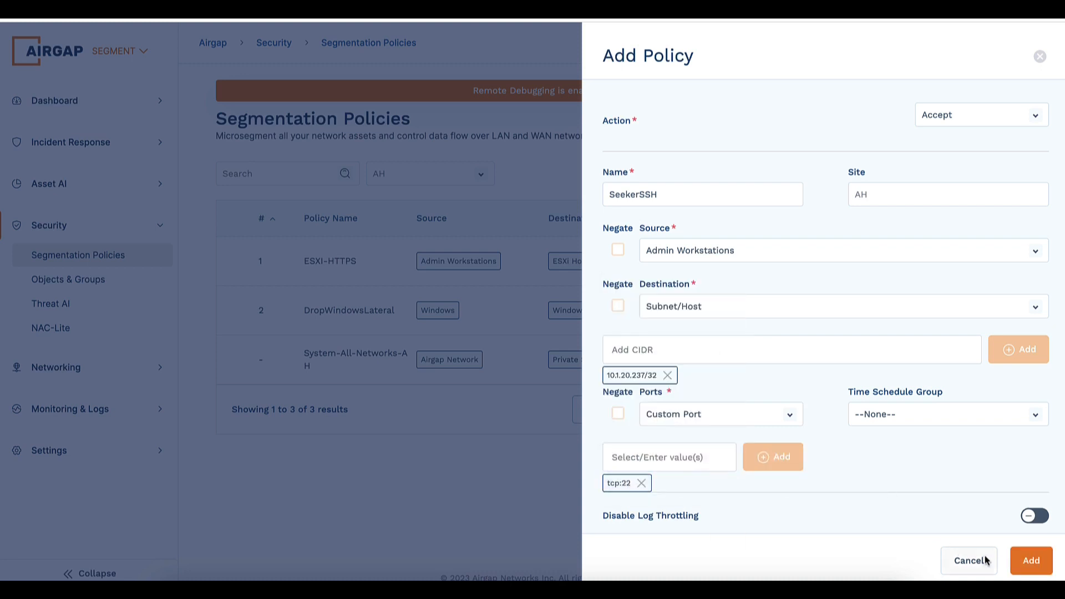
{"action": "left_click", "coordinate": [1030, 560]}
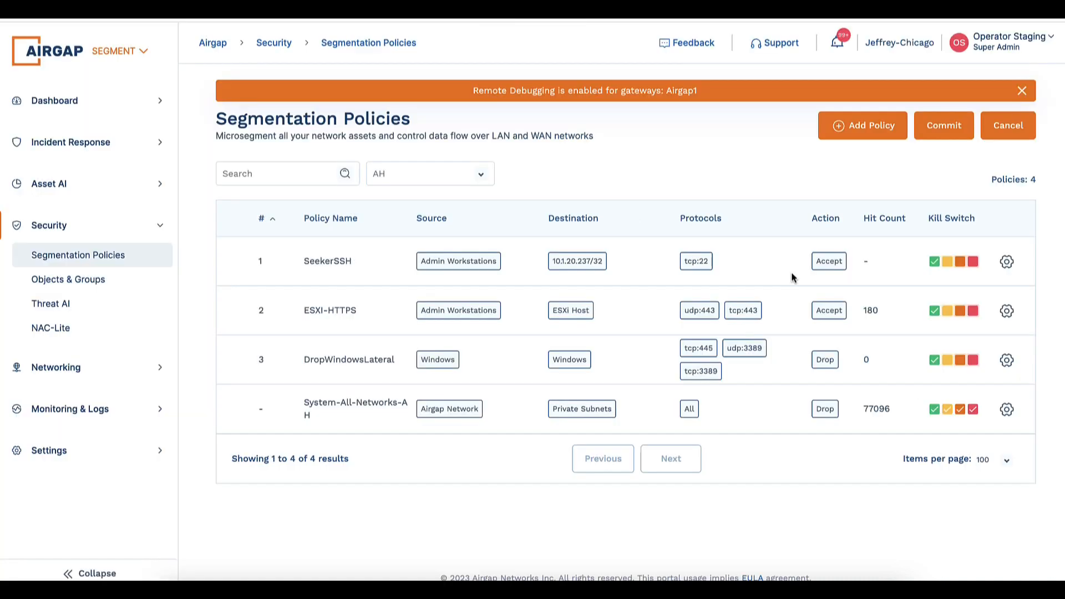
{"action": "left_click", "coordinate": [947, 124]}
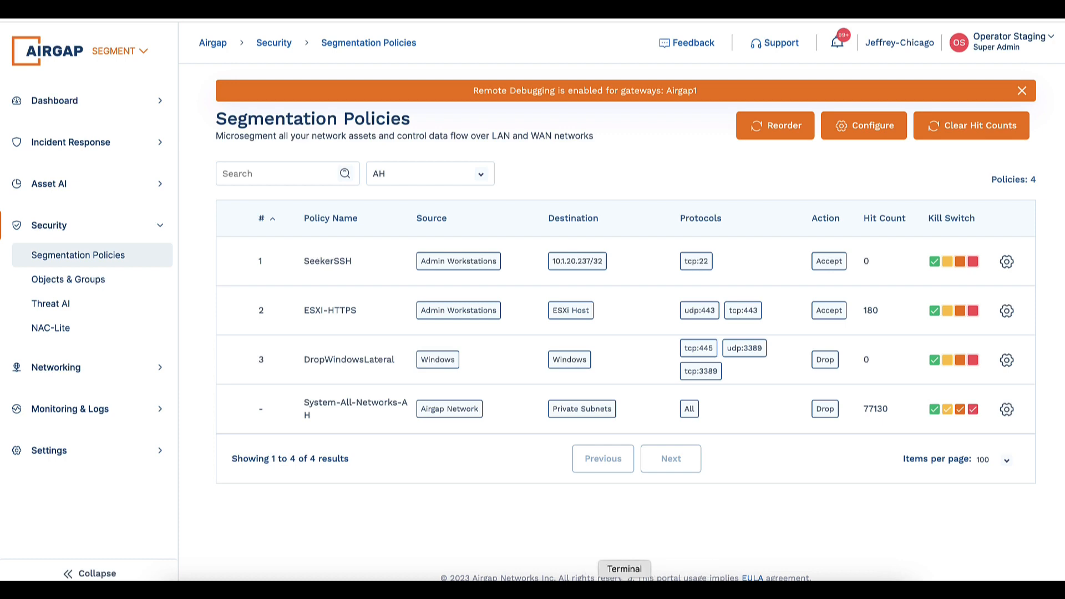
{"action": "left_click", "coordinate": [624, 580]}
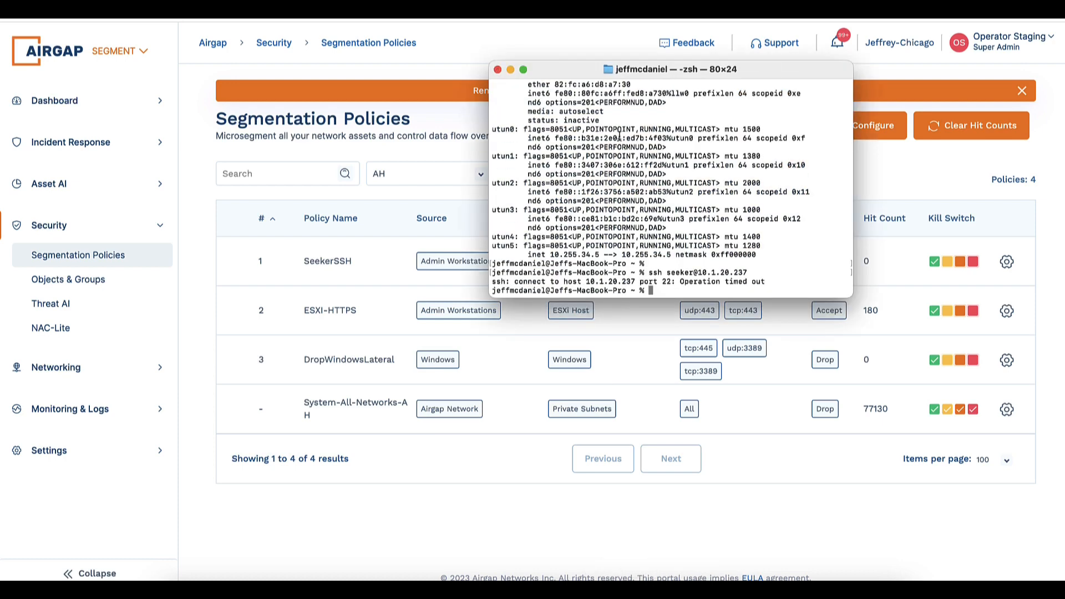
{"action": "type", "text": "ssh seeker@10.1.20.237"}
{"action": "key", "text": "Return"}
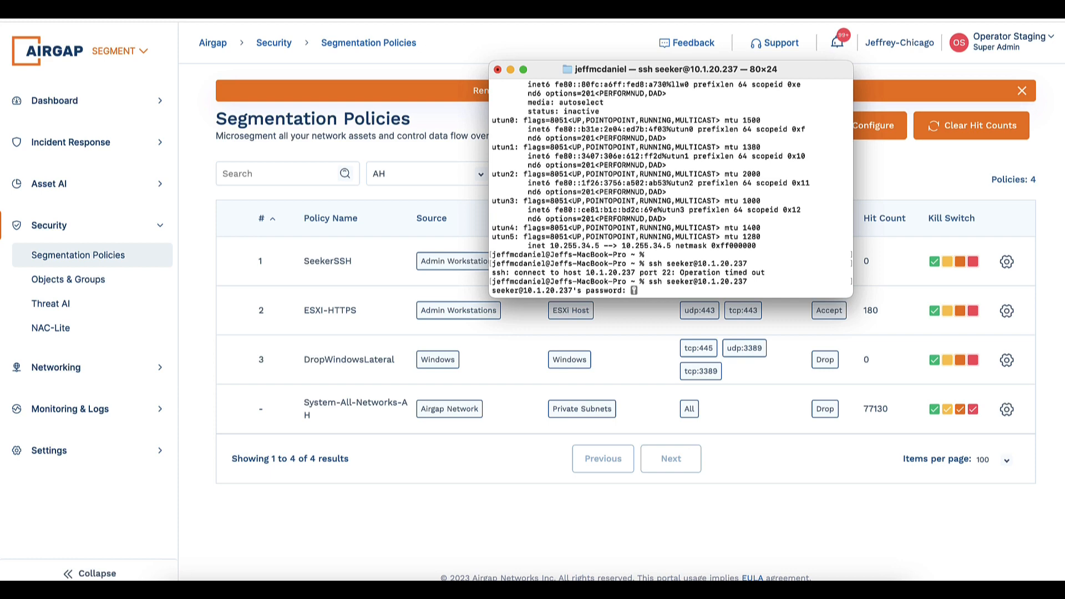
{"action": "key", "text": "Return"}
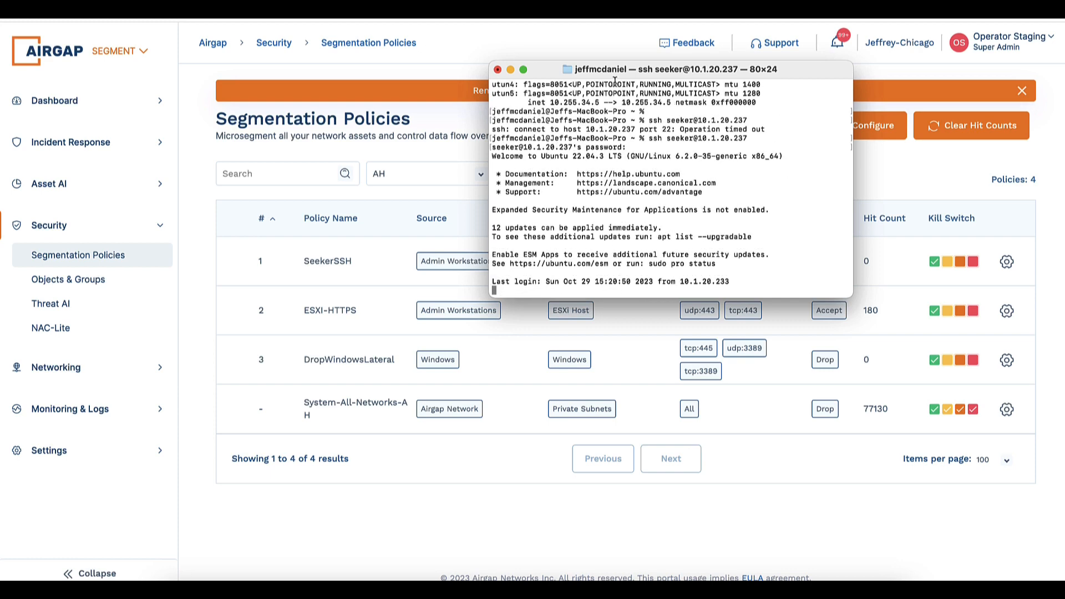
Step: Run ifconfig on the remote host and examine the IP address and netmask of the ens160 interface
{"action": "type", "text": "ifconfig"}
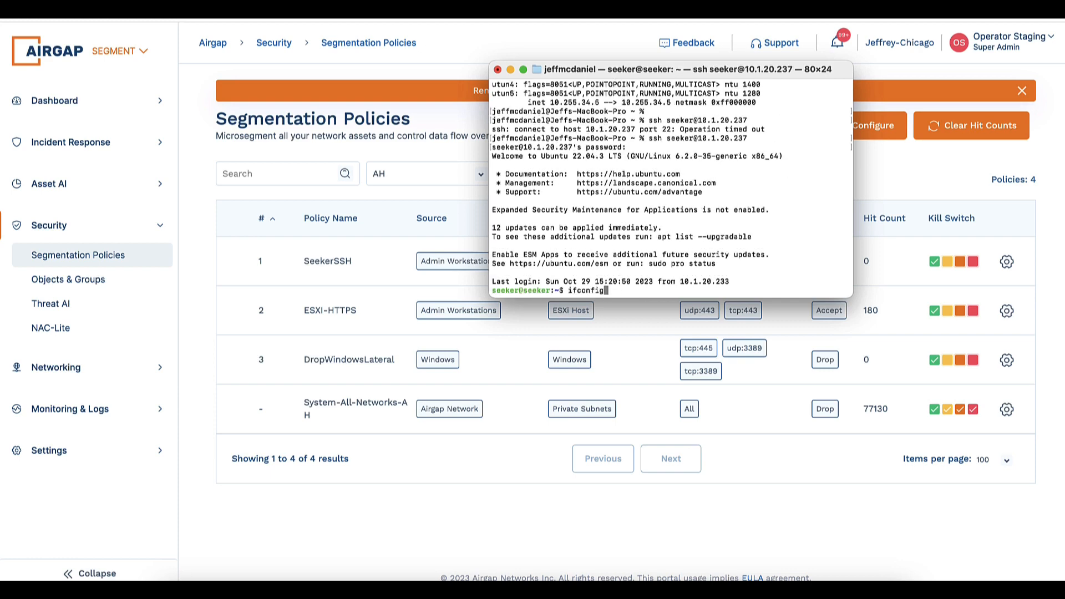
{"action": "key", "text": "Return"}
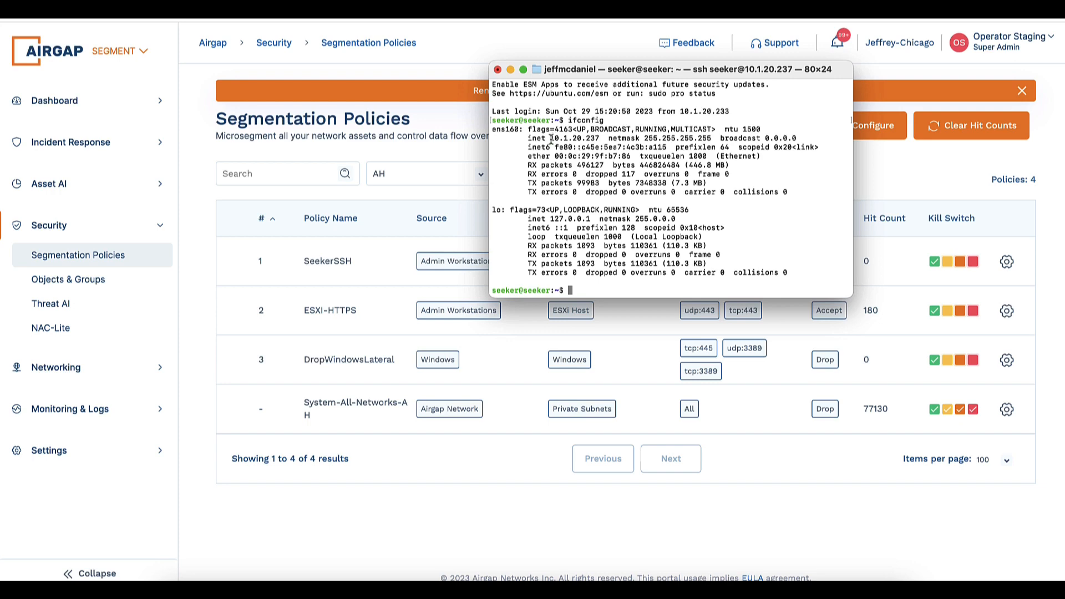
{"action": "left_click_drag", "start_coordinate": [549, 139], "coordinate": [589, 140]}
{"action": "left_click", "coordinate": [581, 150]}
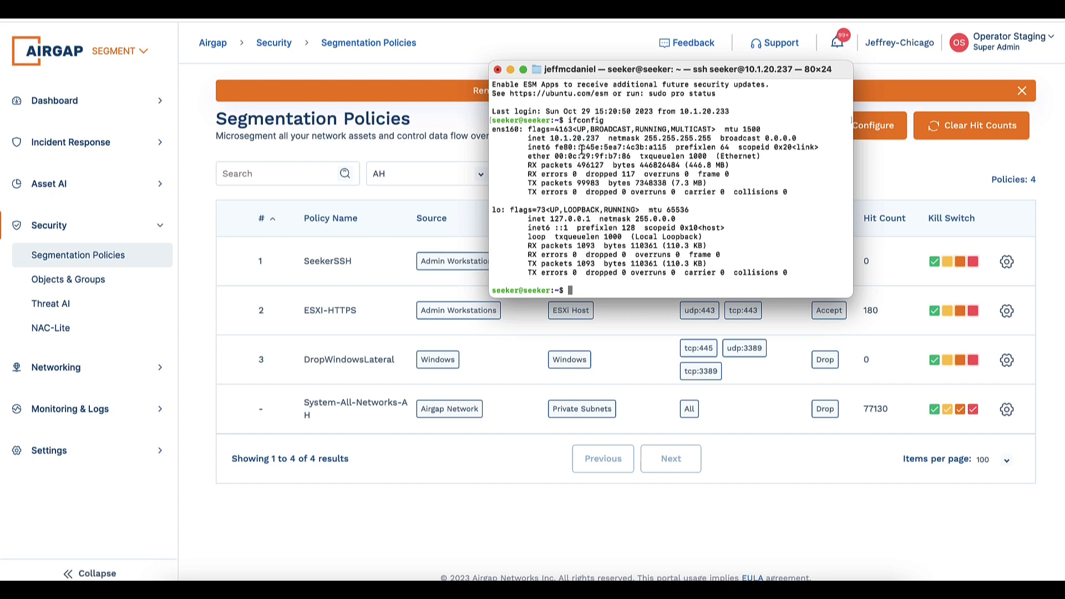